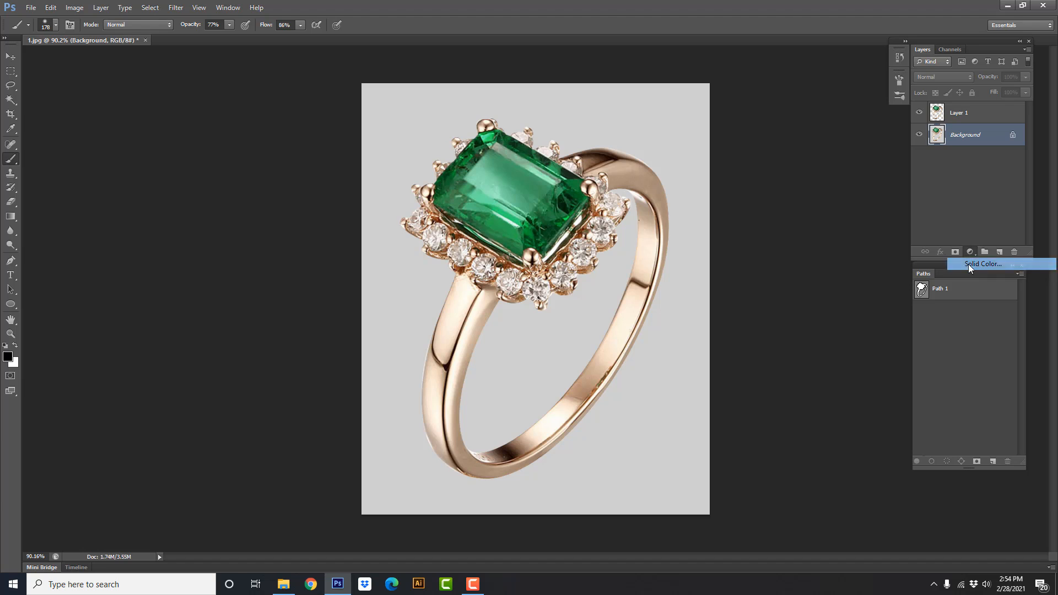
# Set the new Solid Color fill layer beneath the ring layer to white, ffffff
pyautogui.moveTo(645, 322); pyautogui.dragTo(624, 298)
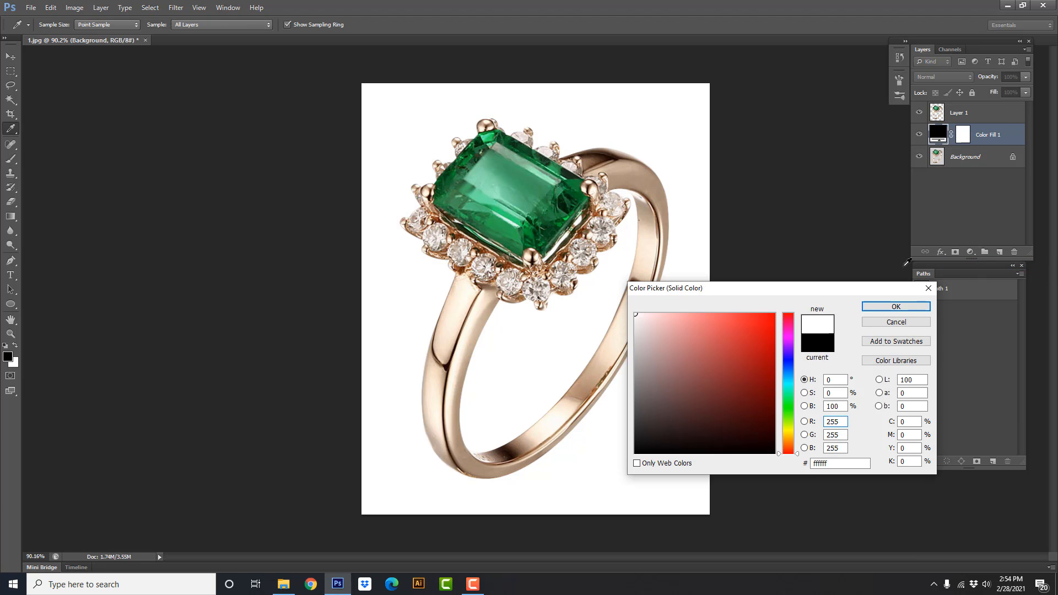
pyautogui.click(894, 308)
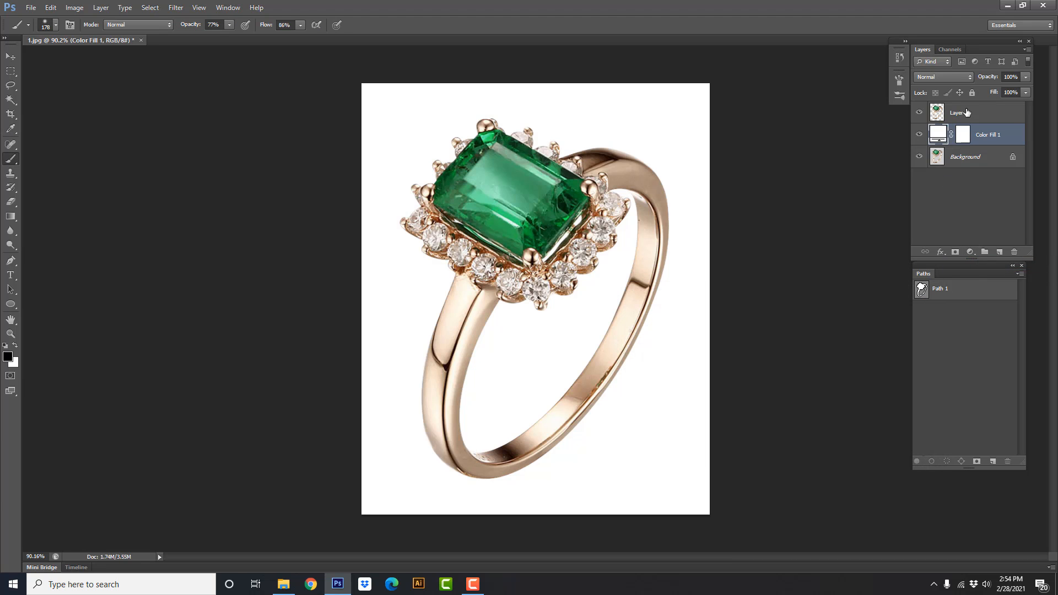
# Scale the ring on Layer 1 down to about 67% and position it slightly above the centre of the white canvas
pyautogui.click(968, 113)
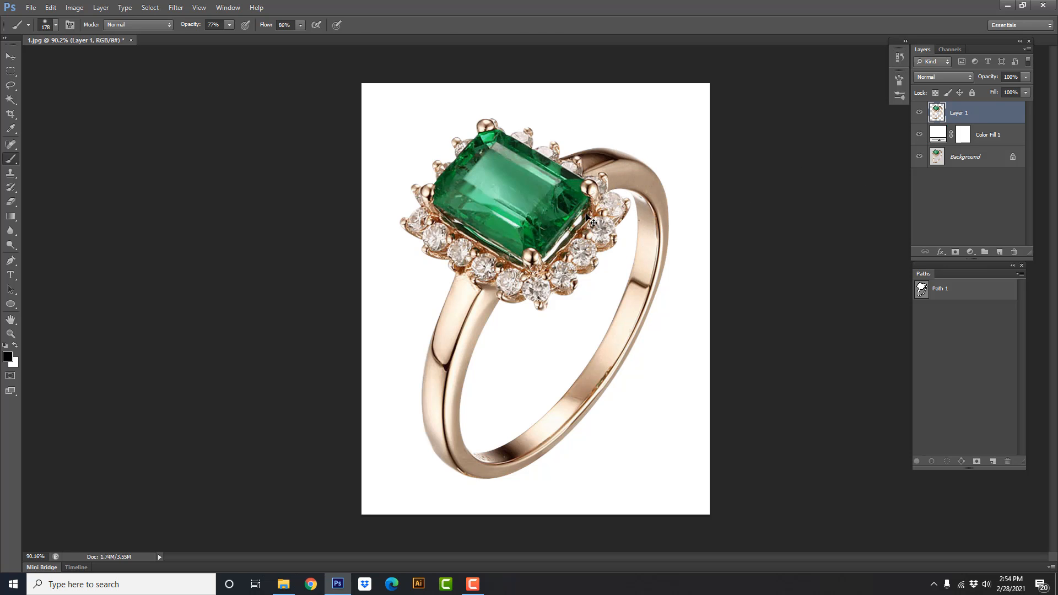
pyautogui.hotkey('ctrl', 't')
pyautogui.moveTo(666, 125); pyautogui.dragTo(625, 178)
pyautogui.moveTo(514, 242); pyautogui.dragTo(532, 210)
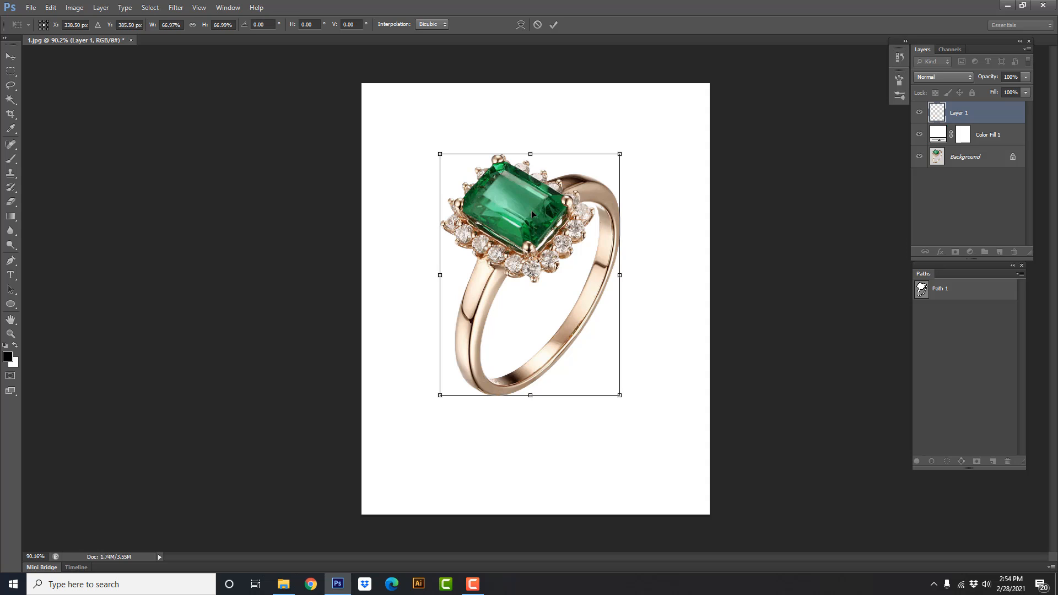
pyautogui.press('Return')
pyautogui.press('b')
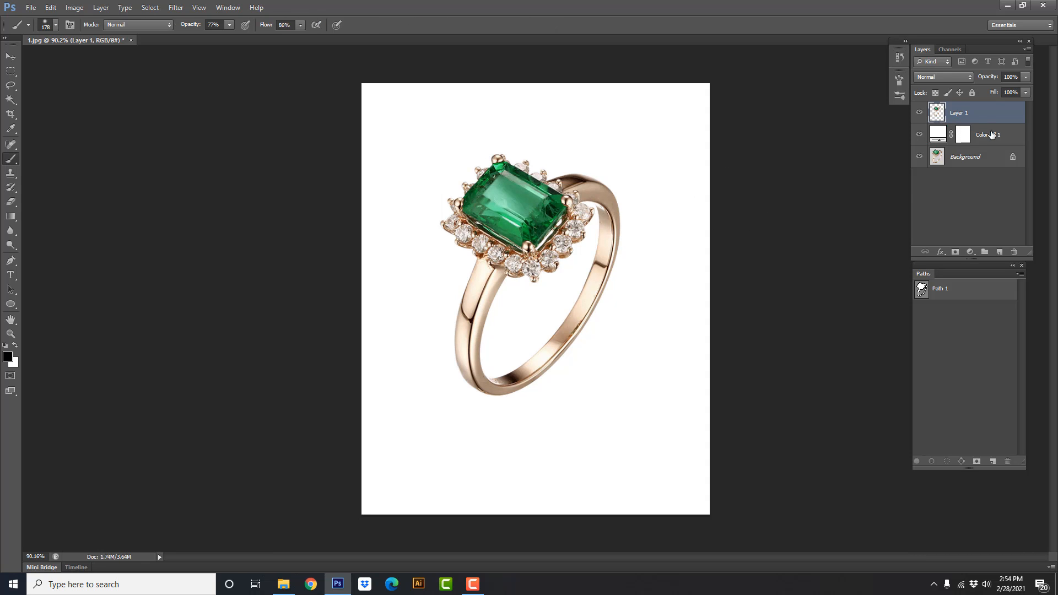
# Add an empty layer above the white fill and paint a soft black spot under the ring with a 116 px brush
pyautogui.click(992, 135)
pyautogui.click(1002, 251)
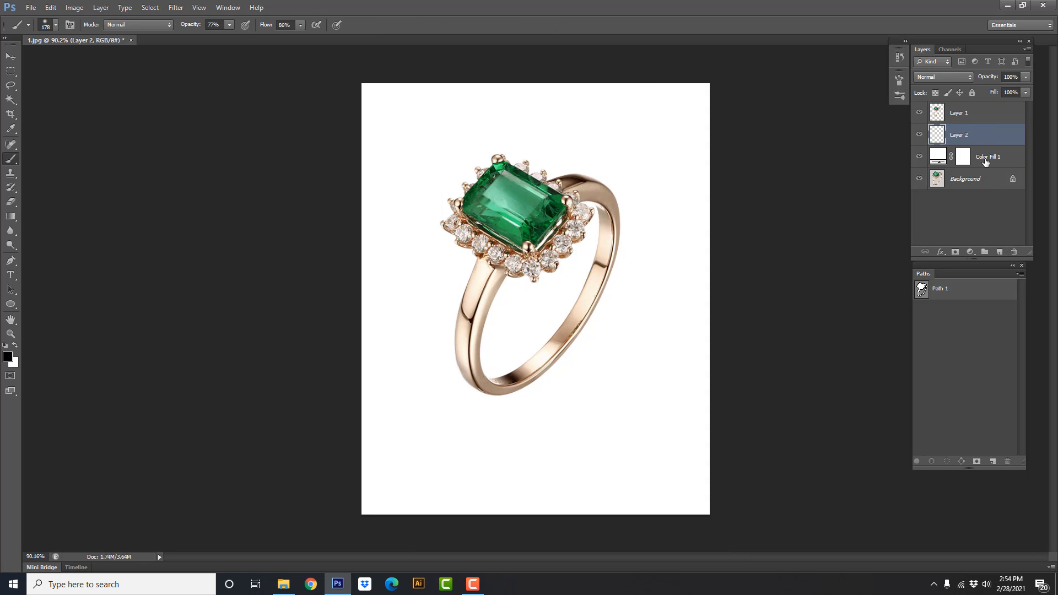
pyautogui.rightClick(20, 159)
pyautogui.click(55, 157)
pyautogui.moveTo(551, 397); pyautogui.dragTo(533, 402)
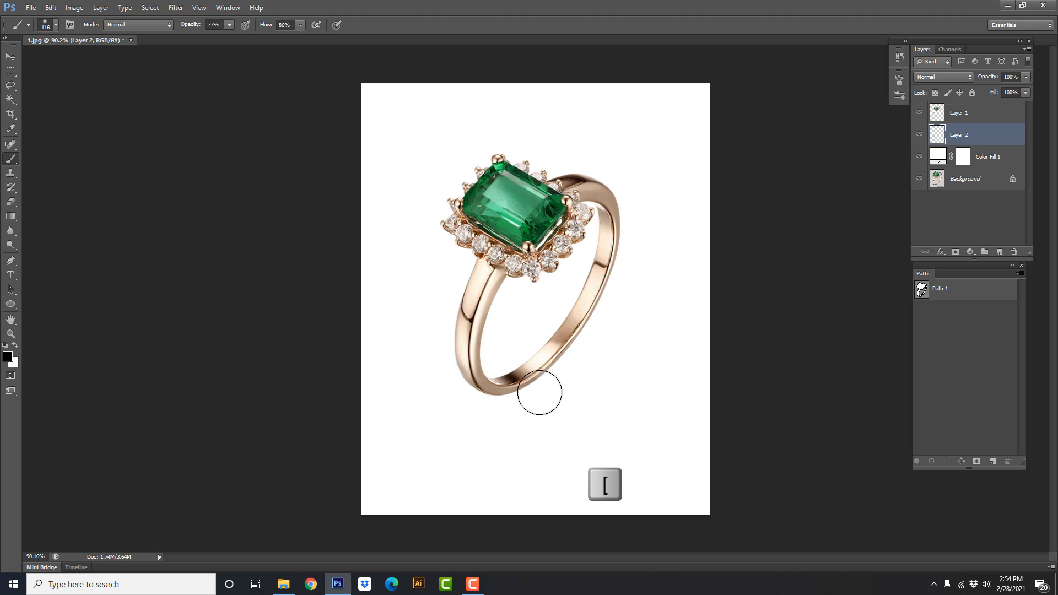
pyautogui.scroll(2, 537, 394)
pyautogui.scroll(1, 536, 394)
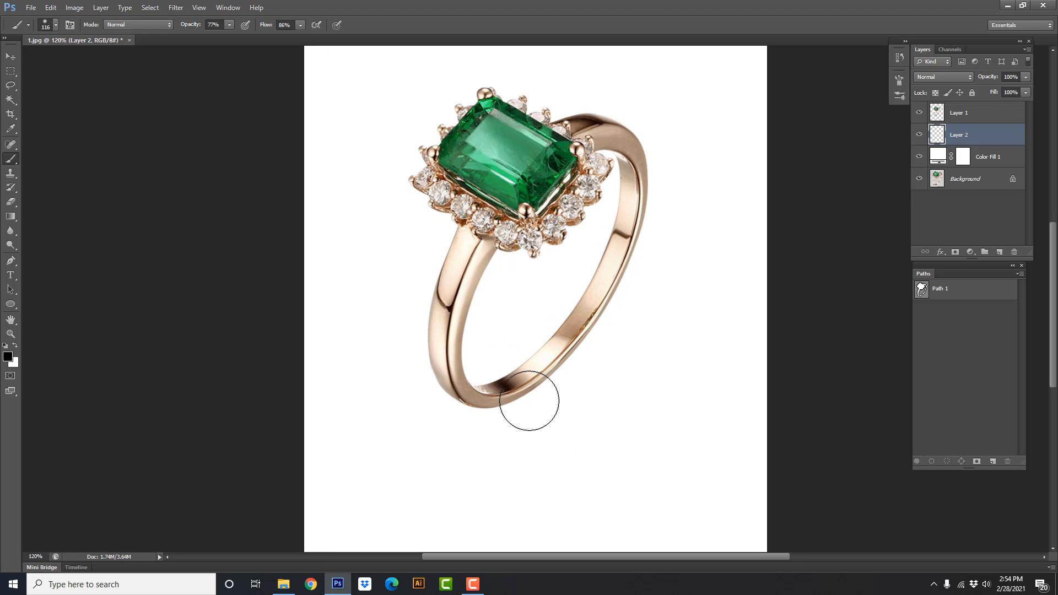
pyautogui.moveTo(524, 397); pyautogui.dragTo(548, 407)
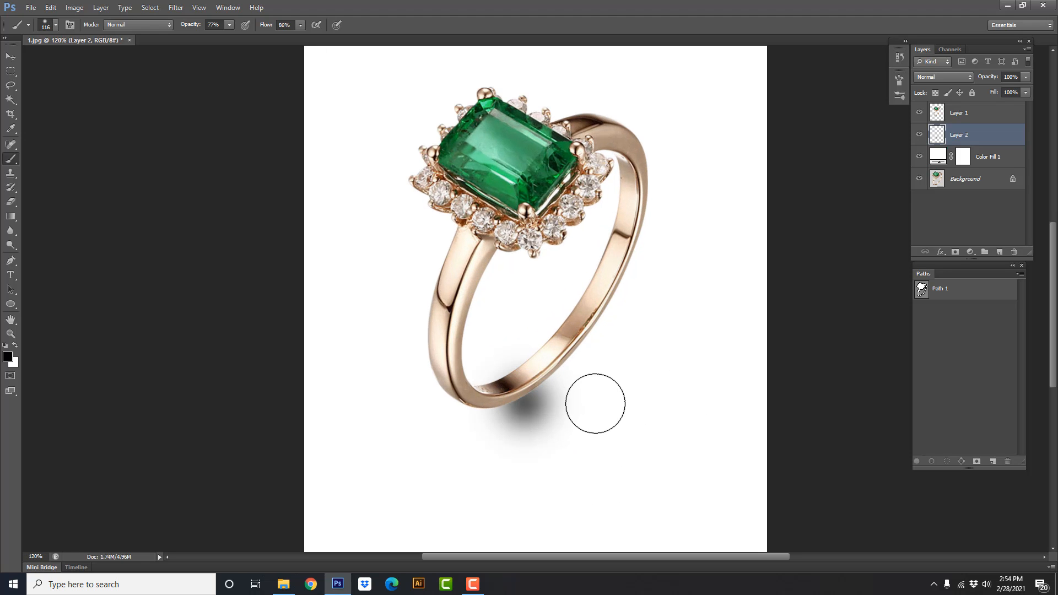
# Flatten the black spot to about 118% width and 23% height, rotate it about -17°, and tuck it under the band
pyautogui.hotkey('ctrl', 't')
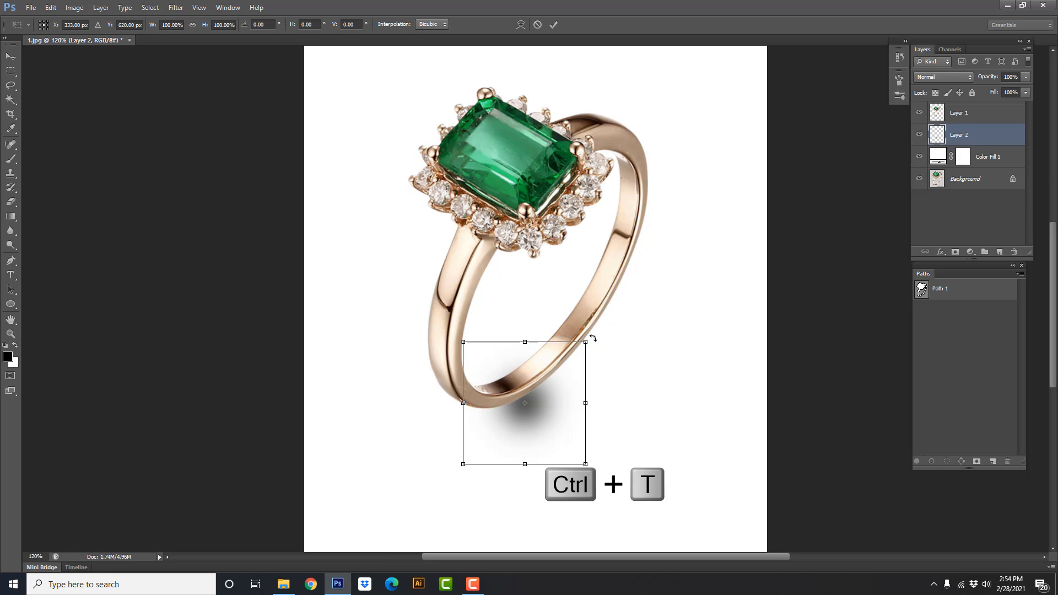
pyautogui.moveTo(586, 342); pyautogui.dragTo(536, 401)
pyautogui.moveTo(604, 401); pyautogui.dragTo(599, 376)
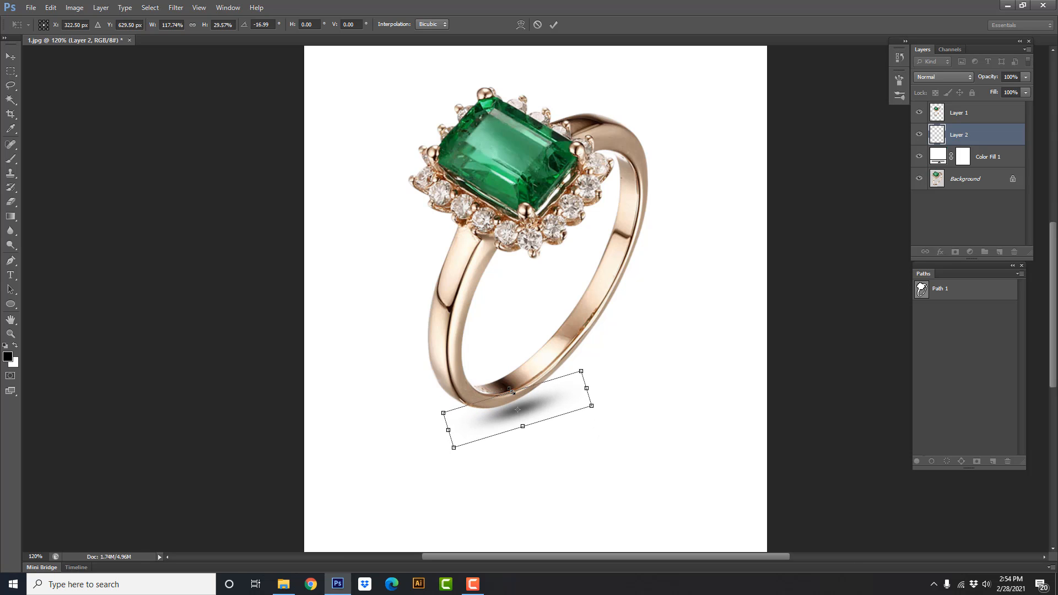
pyautogui.moveTo(512, 391); pyautogui.dragTo(540, 407)
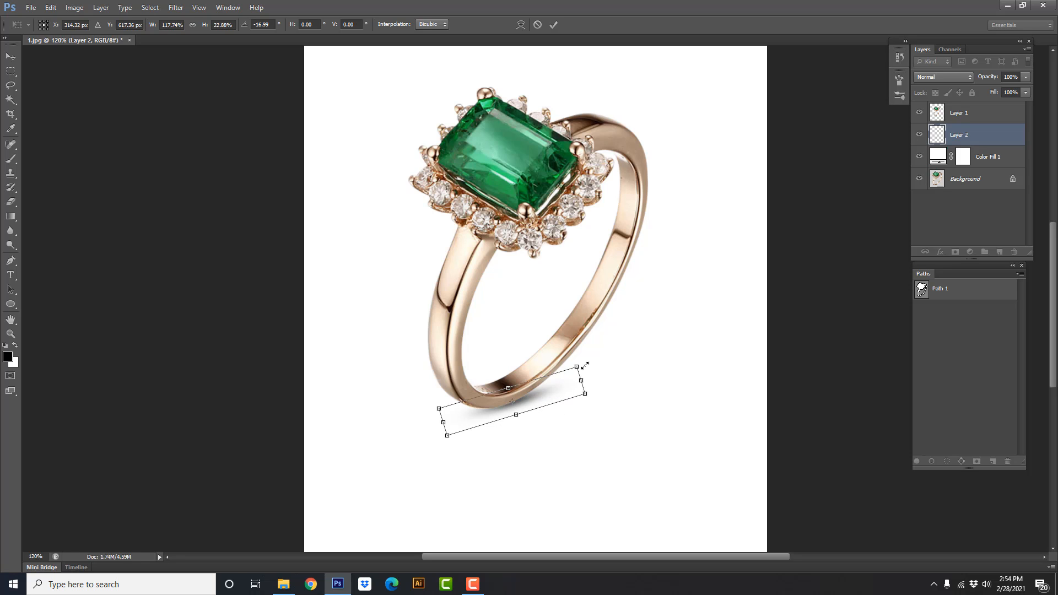
# Stretch the flattened shadow wider along its angle, set its height to about 34%, and align it under the ring's base
pyautogui.moveTo(585, 366); pyautogui.dragTo(617, 346)
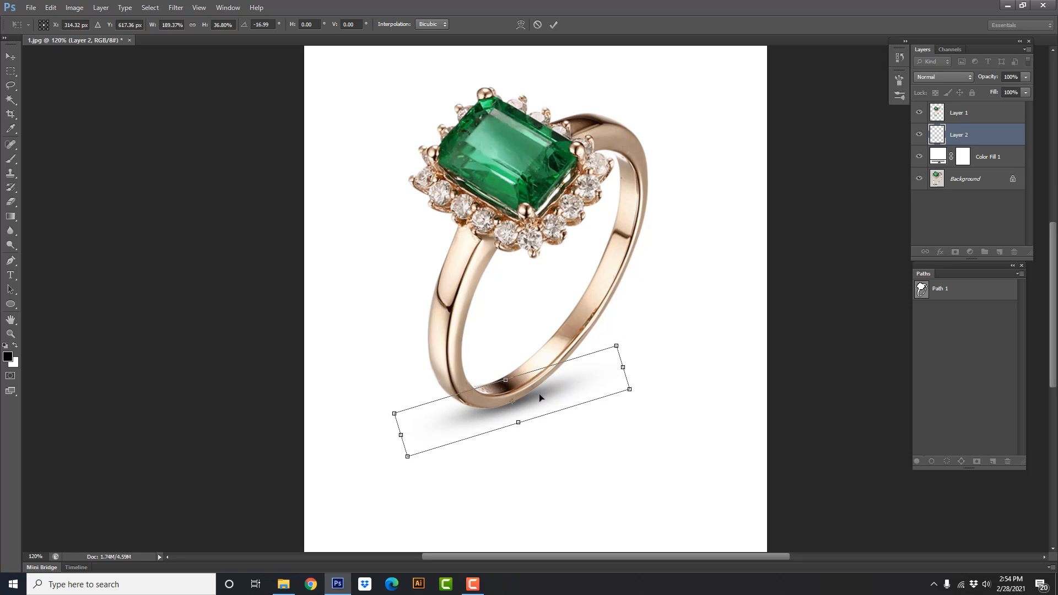
pyautogui.moveTo(539, 394); pyautogui.dragTo(516, 394)
pyautogui.scroll(2, 538, 412)
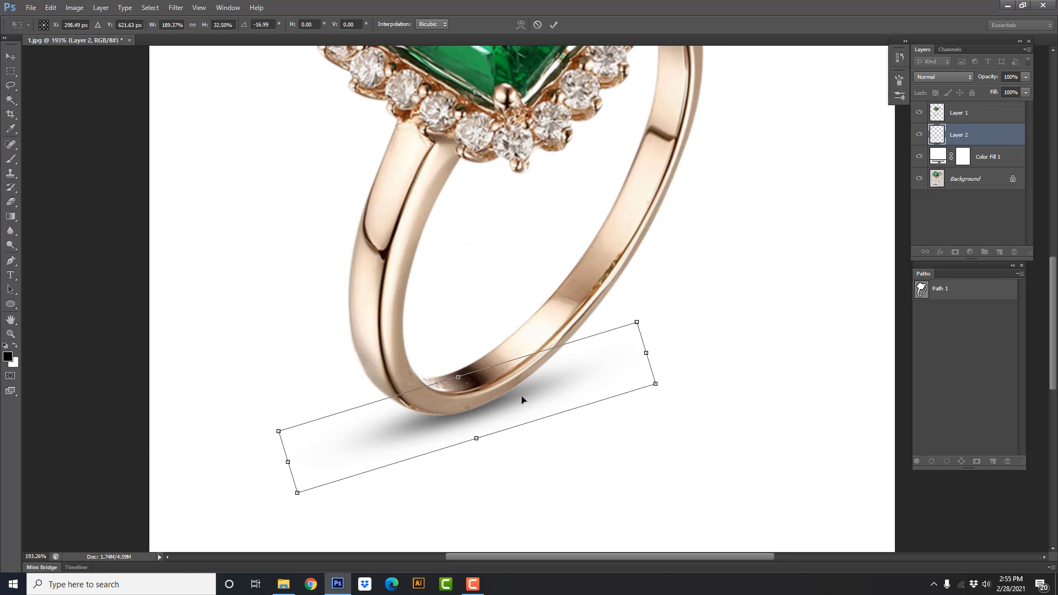
pyautogui.scroll(-3, 521, 396)
pyautogui.moveTo(602, 351); pyautogui.dragTo(626, 338)
pyautogui.moveTo(493, 432); pyautogui.dragTo(505, 402)
pyautogui.press('Return')
pyautogui.press('b')
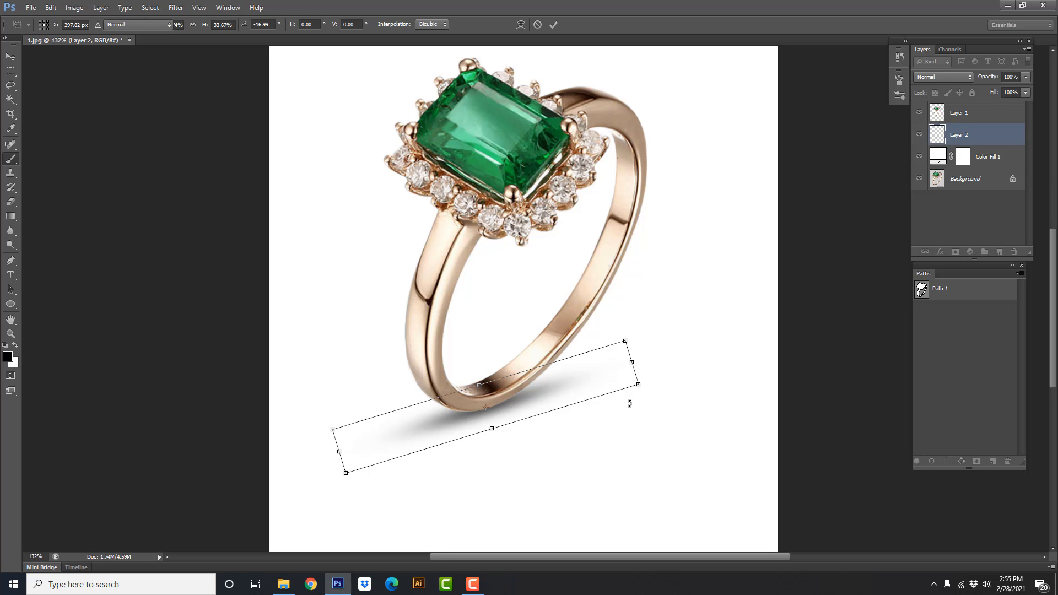
# Lower the ring's shadow layer opacity to 82% and compare the image with the shadow hidden and shown
pyautogui.scroll(-3, 630, 402)
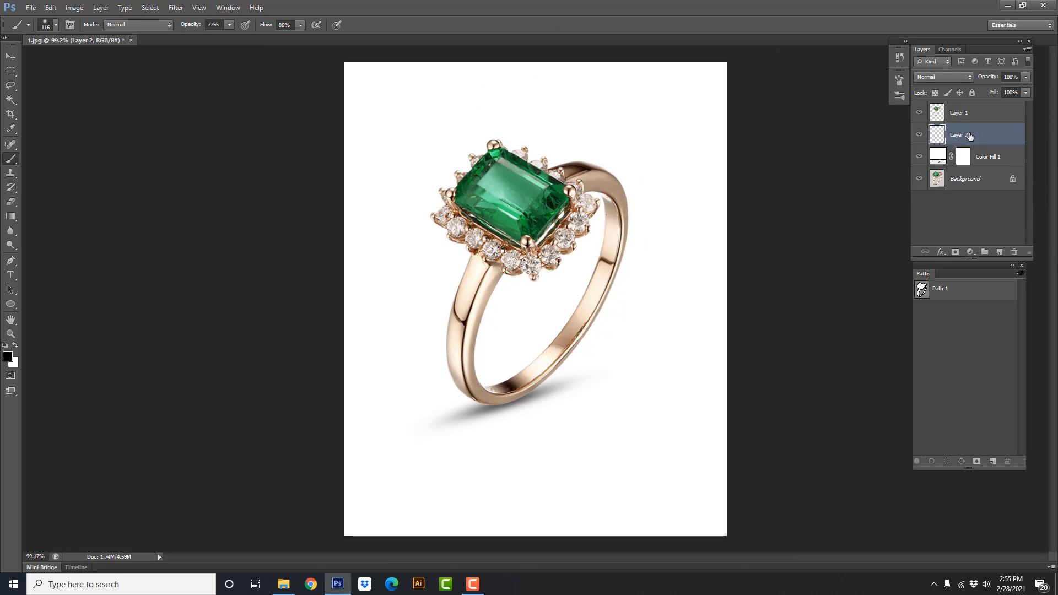
pyautogui.moveTo(992, 79); pyautogui.dragTo(984, 79)
pyautogui.scroll(-2, 670, 354)
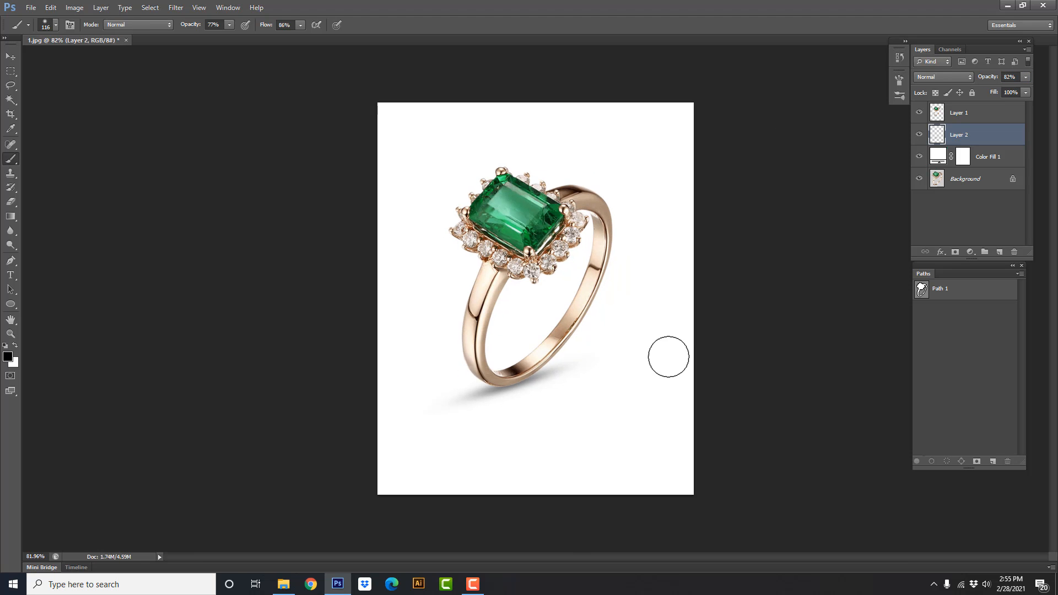
pyautogui.click(921, 136)
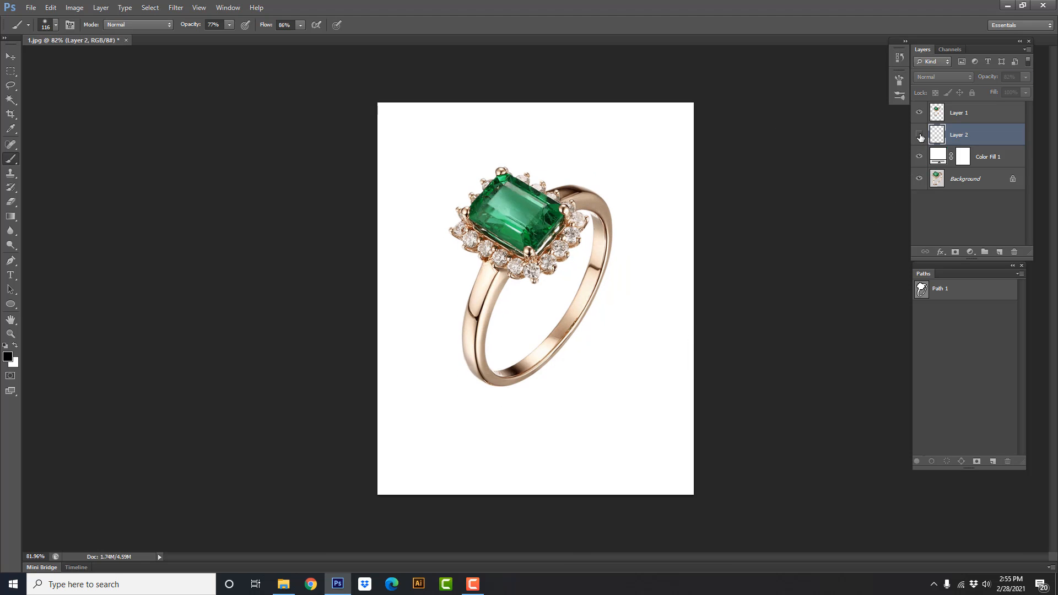
pyautogui.click(921, 135)
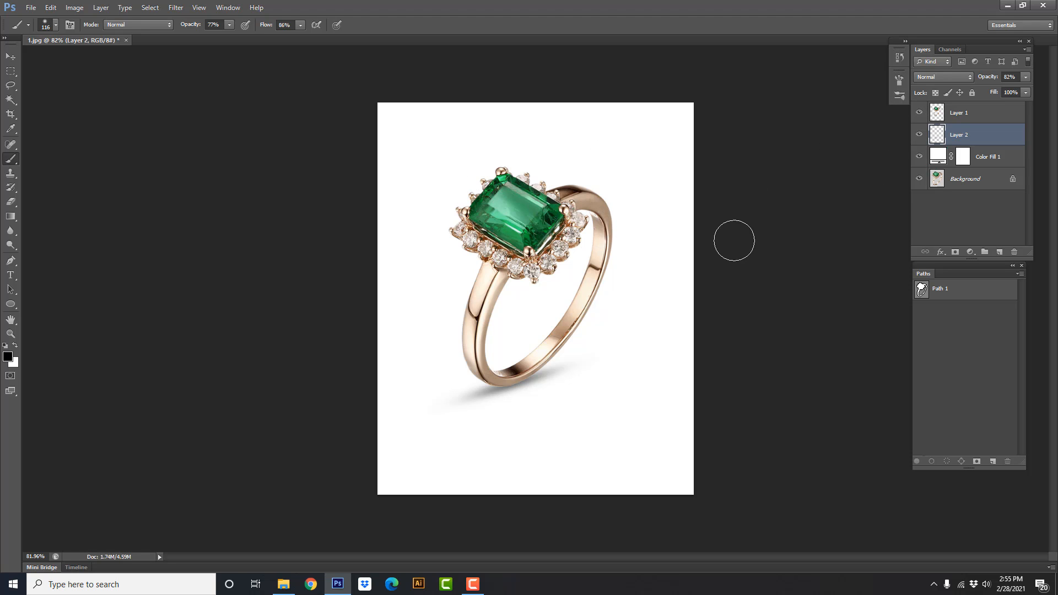
# Close the ring image and switch to File Explorer to bring in the shoe image 3.jpg
pyautogui.hotkey('ctrl', 'w')
pyautogui.click(539, 217)
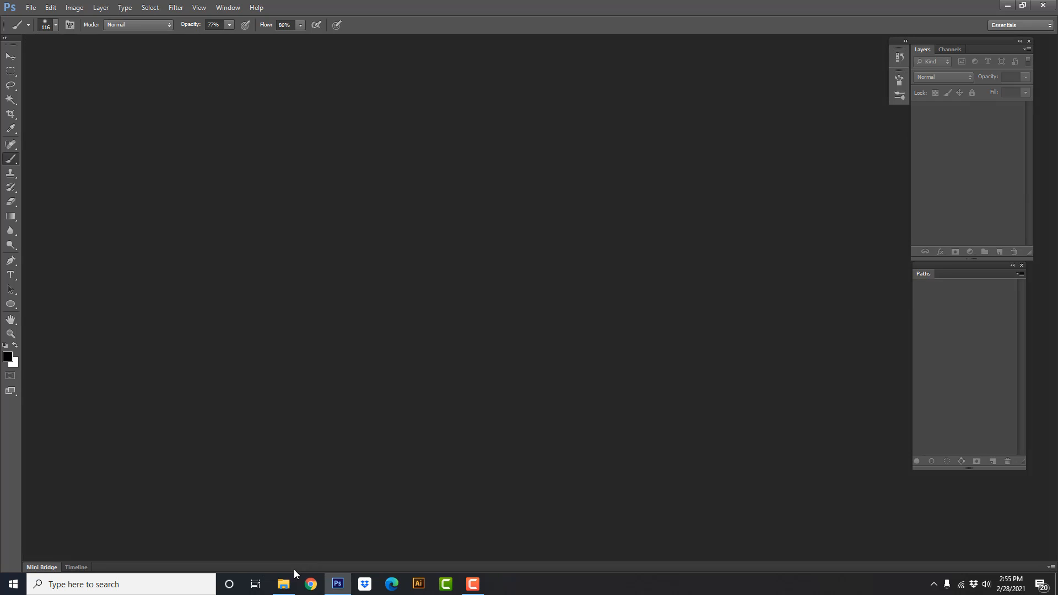
pyautogui.click(283, 583)
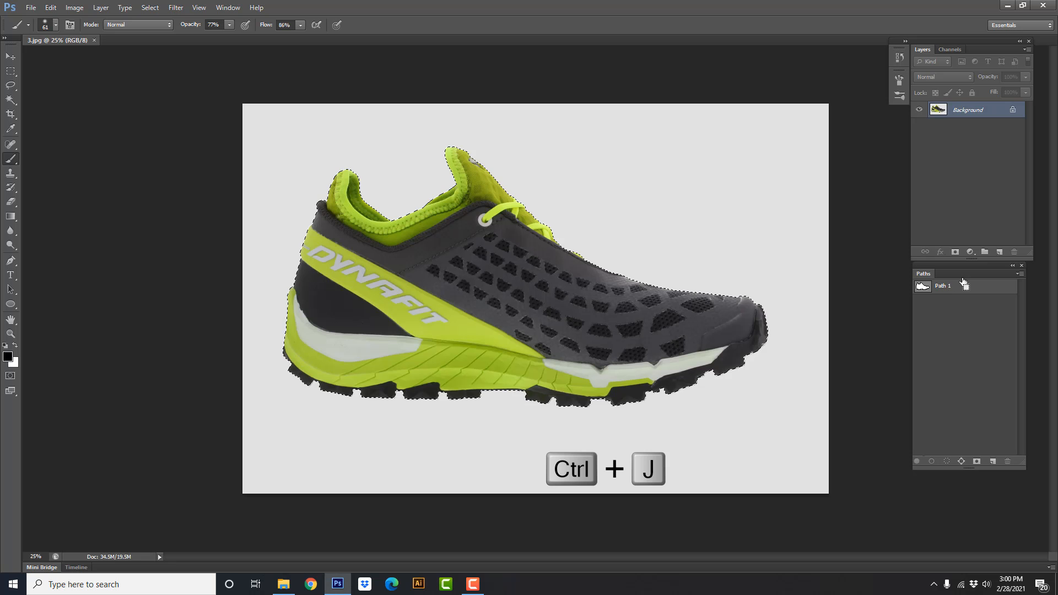
# Copy the cut-out shoe onto its own layer and add an empty layer directly above the Background
pyautogui.hotkey('ctrl', 'j')
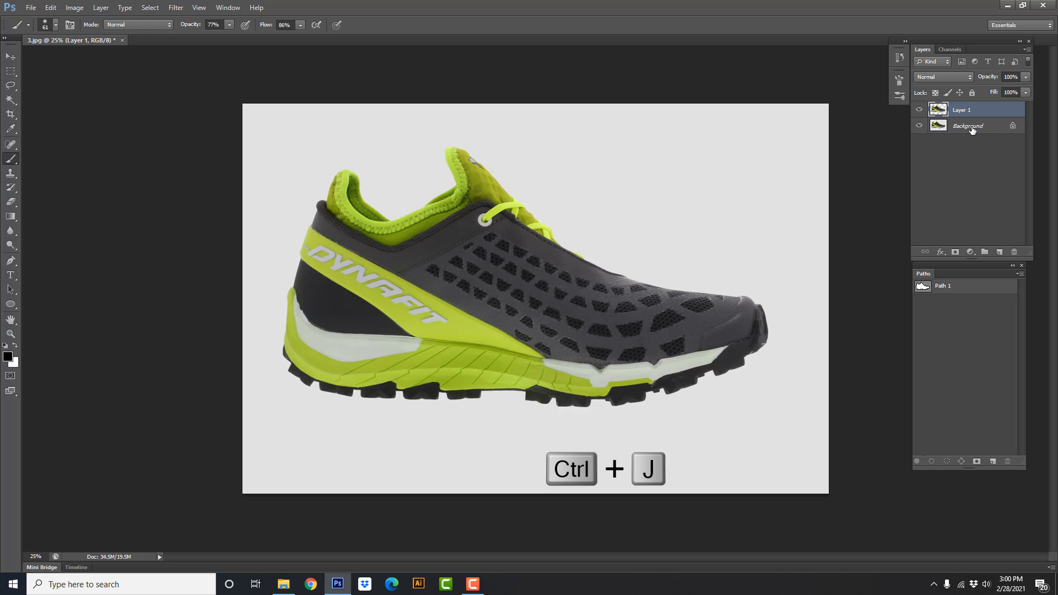
pyautogui.click(972, 128)
pyautogui.click(1000, 252)
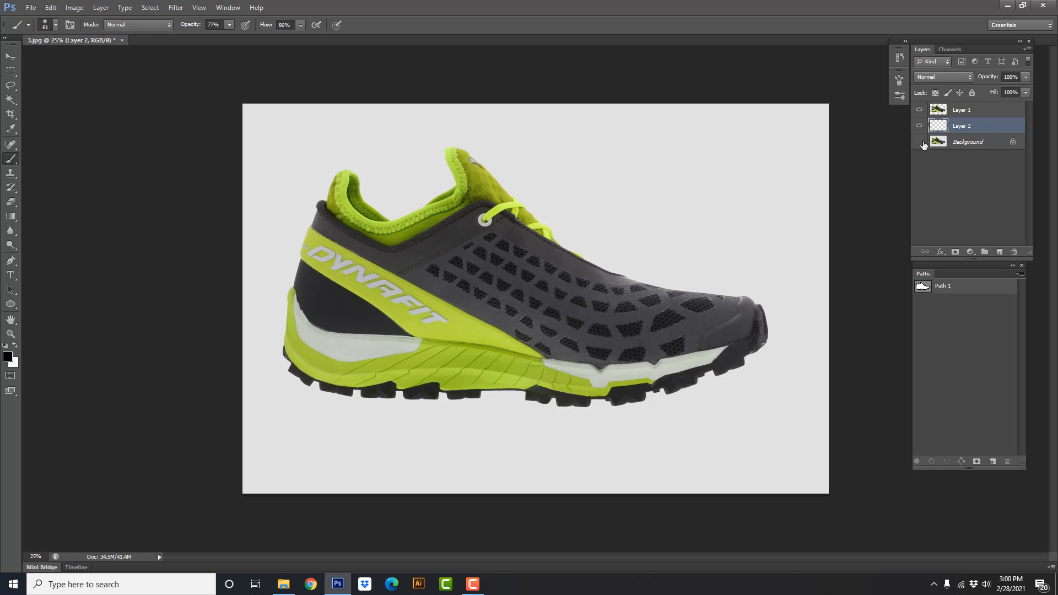
# Hide the Background and add a white Solid Color fill layer beneath the shoe
pyautogui.click(972, 255)
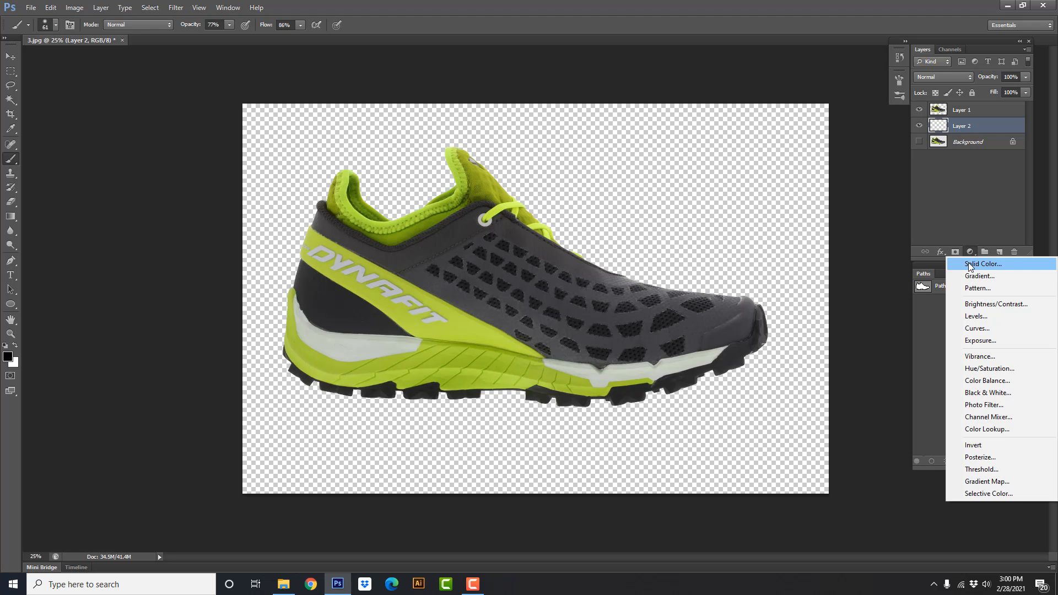
pyautogui.click(973, 262)
pyautogui.moveTo(683, 331); pyautogui.dragTo(634, 312)
pyautogui.press('Return')
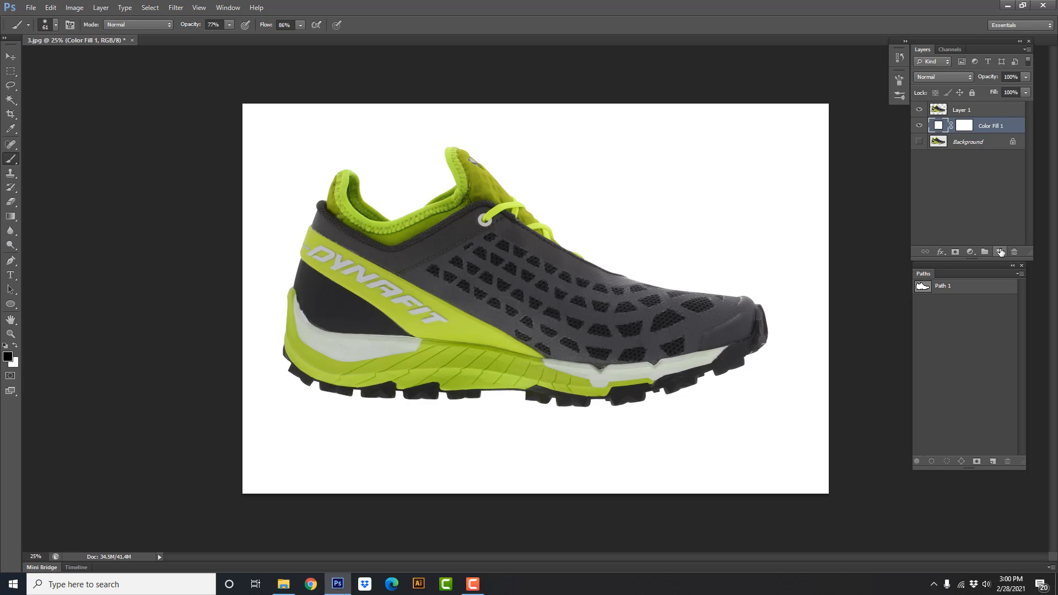
# Add an empty layer above the white fill and duplicate the shoe layer
pyautogui.click(1000, 252)
pyautogui.click(967, 113)
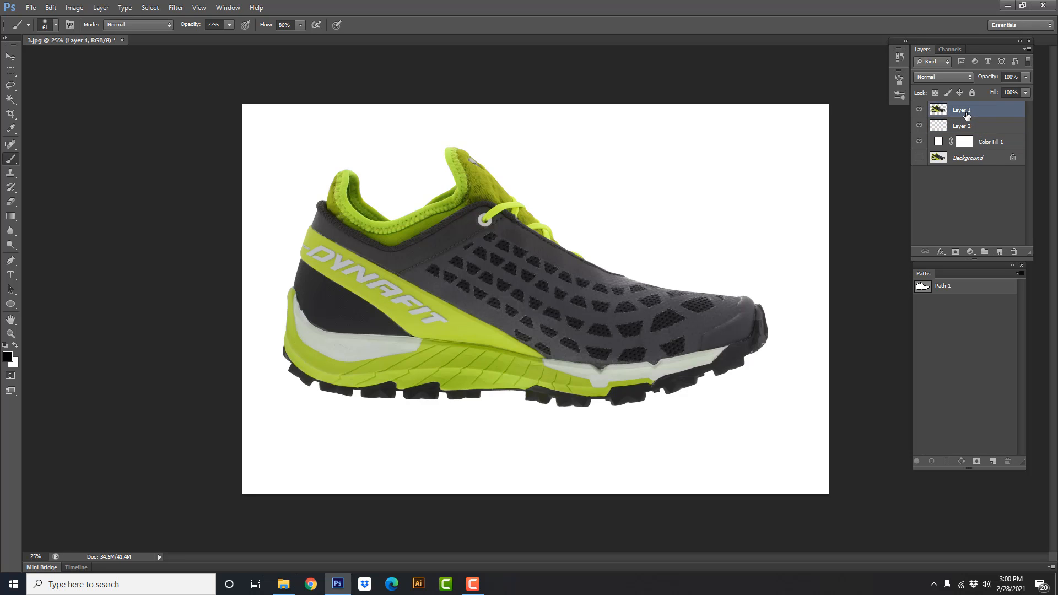
pyautogui.hotkey('ctrl', 'j')
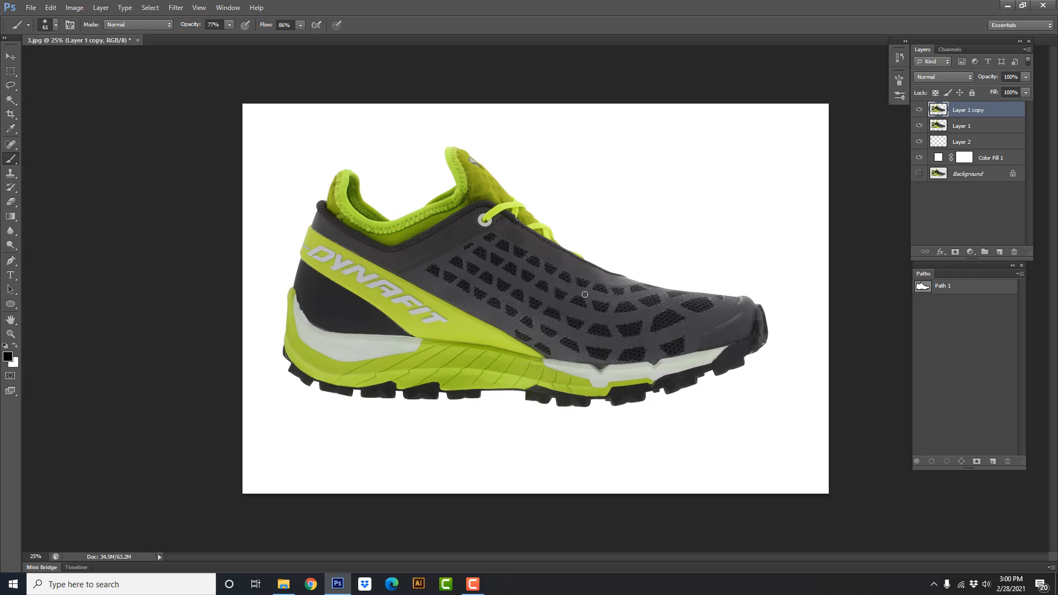
# Flip the duplicated shoe vertically and move it straight down below the original as a mirror image
pyautogui.hotkey('ctrl', 't')
pyautogui.rightClick(505, 272)
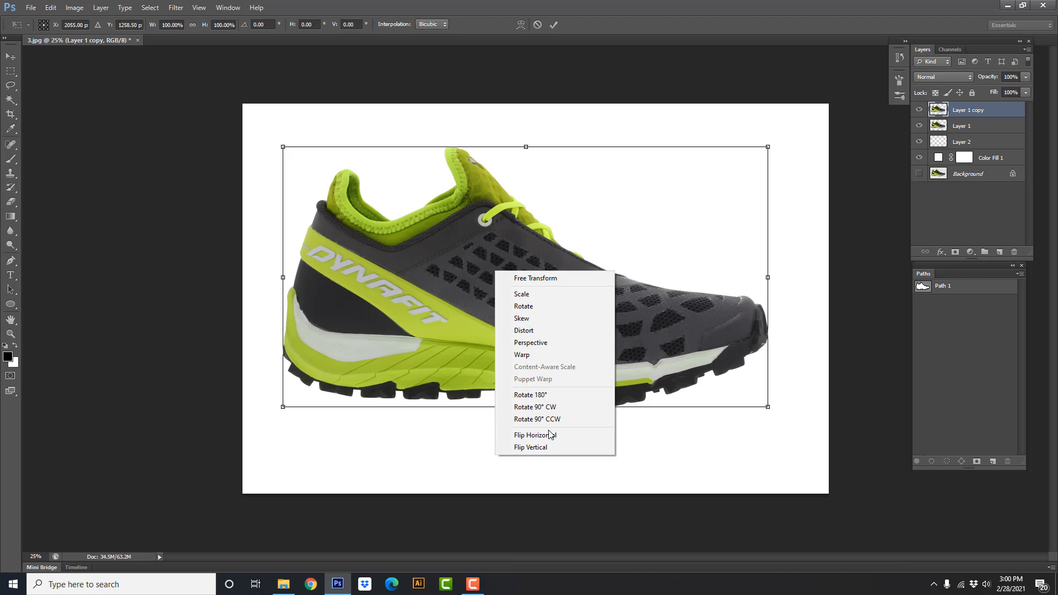
pyautogui.click(538, 447)
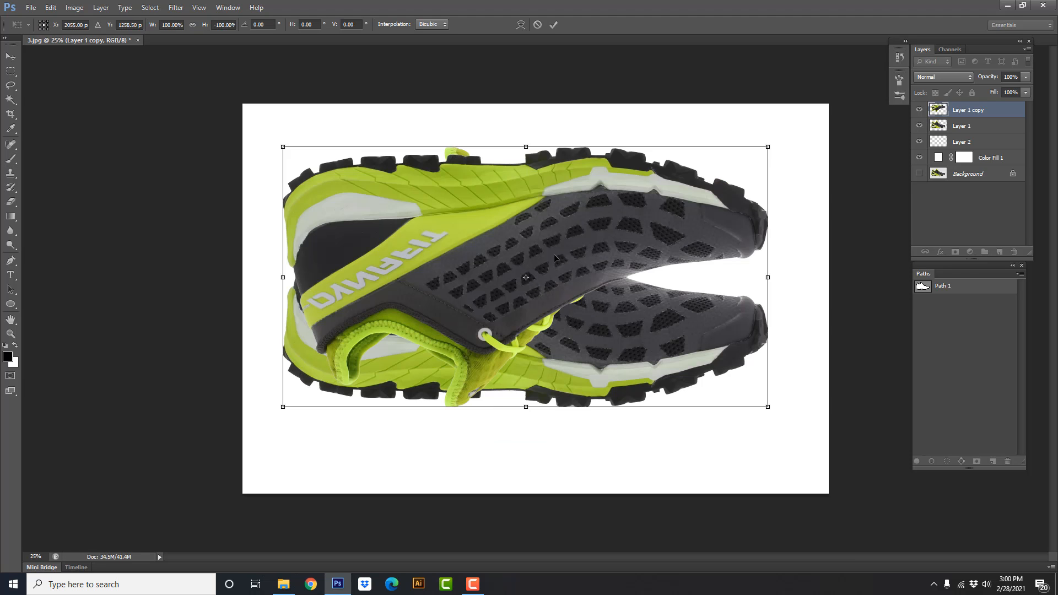
pyautogui.moveTo(517, 260); pyautogui.dragTo(542, 503)
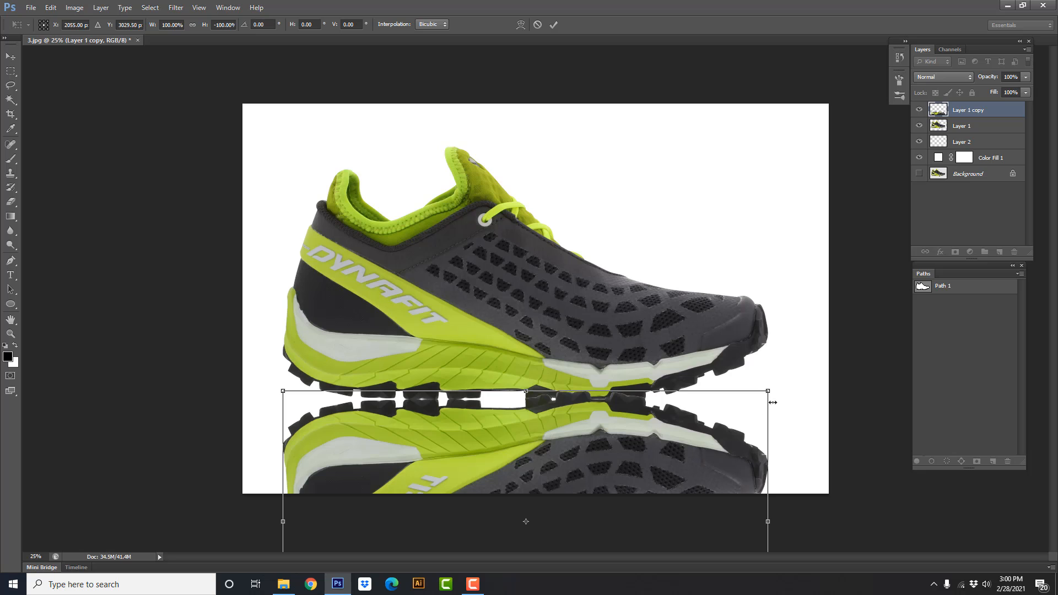
# Nudge the flipped shoe down, rotate it about 1.3° clockwise, and shift it slightly to line up with the original sole
pyautogui.hotkey('shift', 'Down')
pyautogui.hotkey('shift', 'Down')
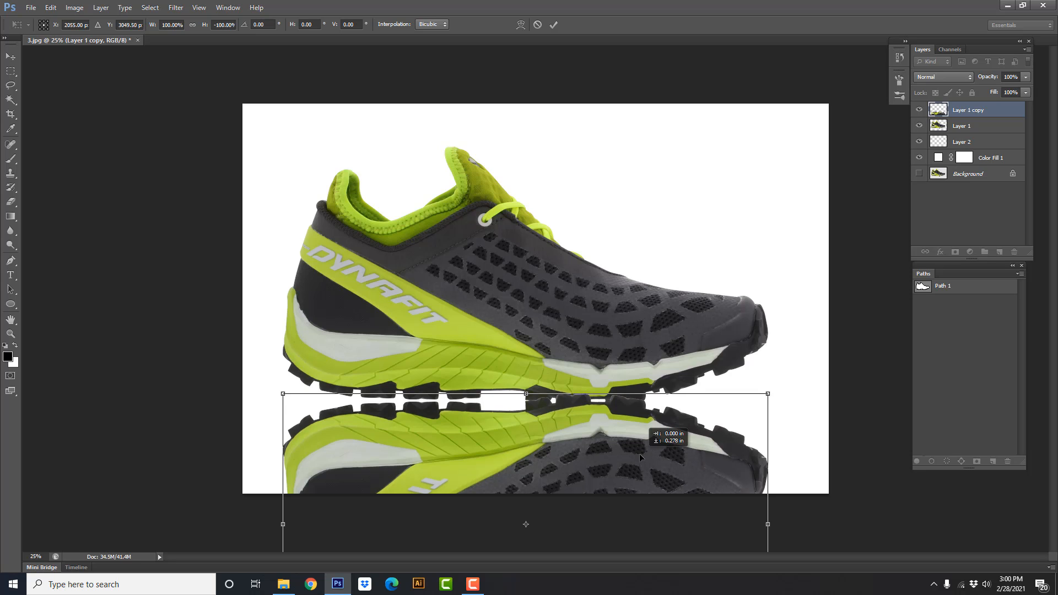
pyautogui.moveTo(811, 417); pyautogui.dragTo(816, 423)
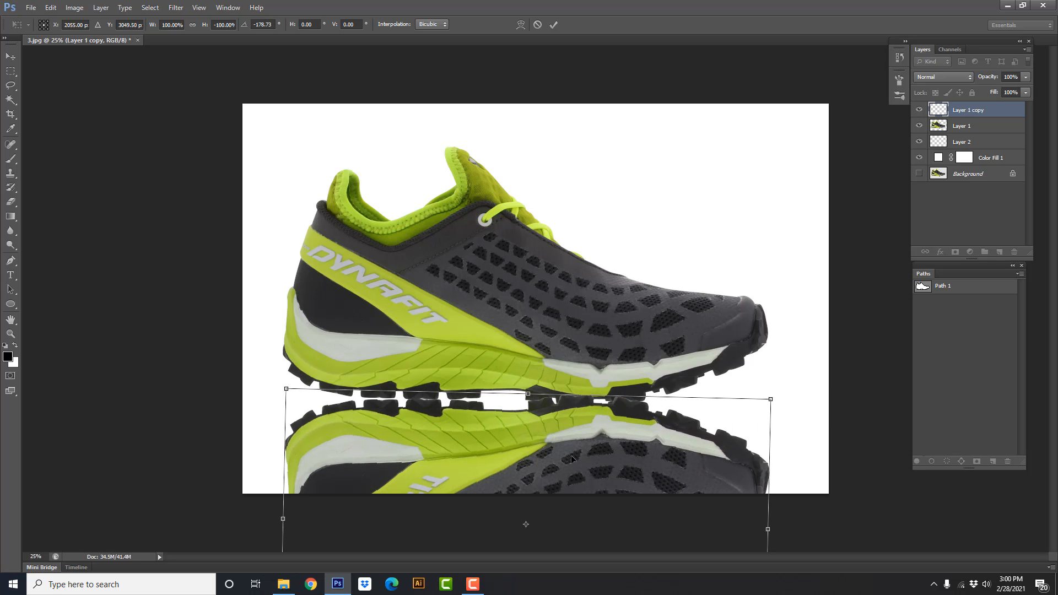
pyautogui.moveTo(540, 461); pyautogui.dragTo(534, 461)
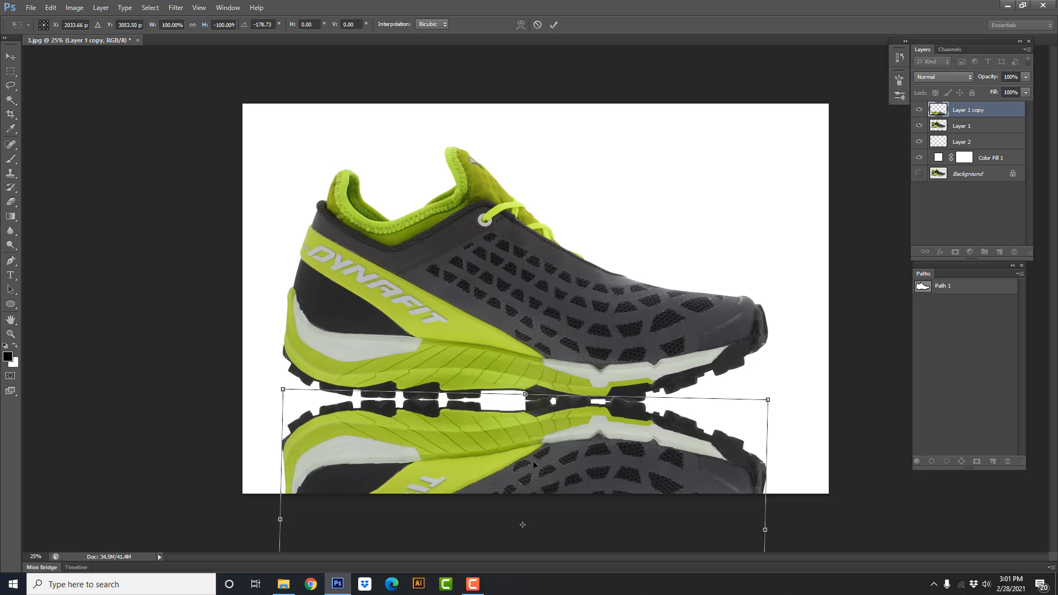
pyautogui.press('b')
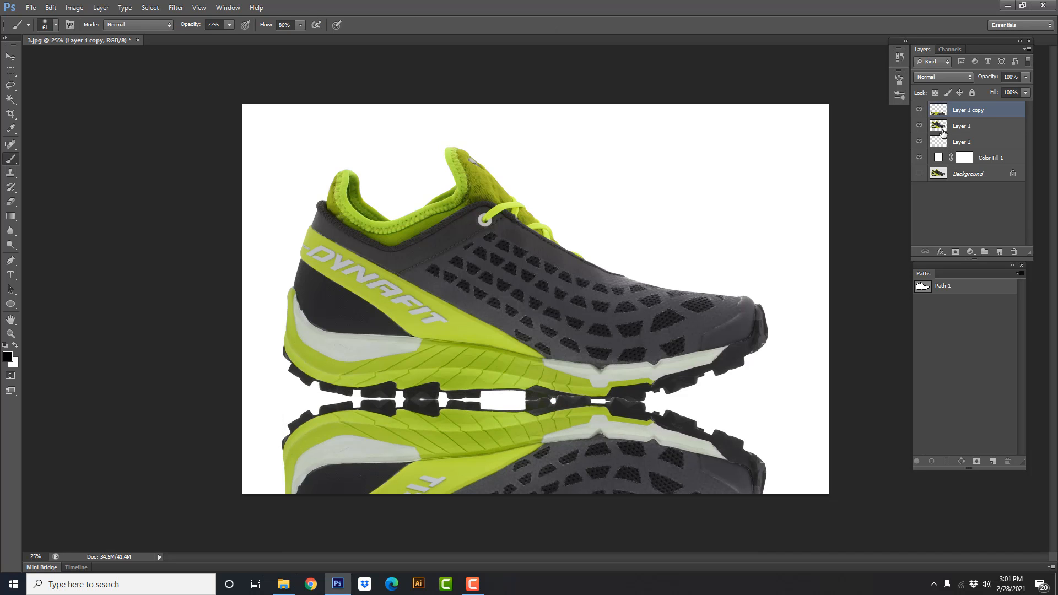
# Move the flipped shoe layer beneath the original shoe layer and lower its opacity to 36%
pyautogui.moveTo(975, 113); pyautogui.dragTo(974, 133)
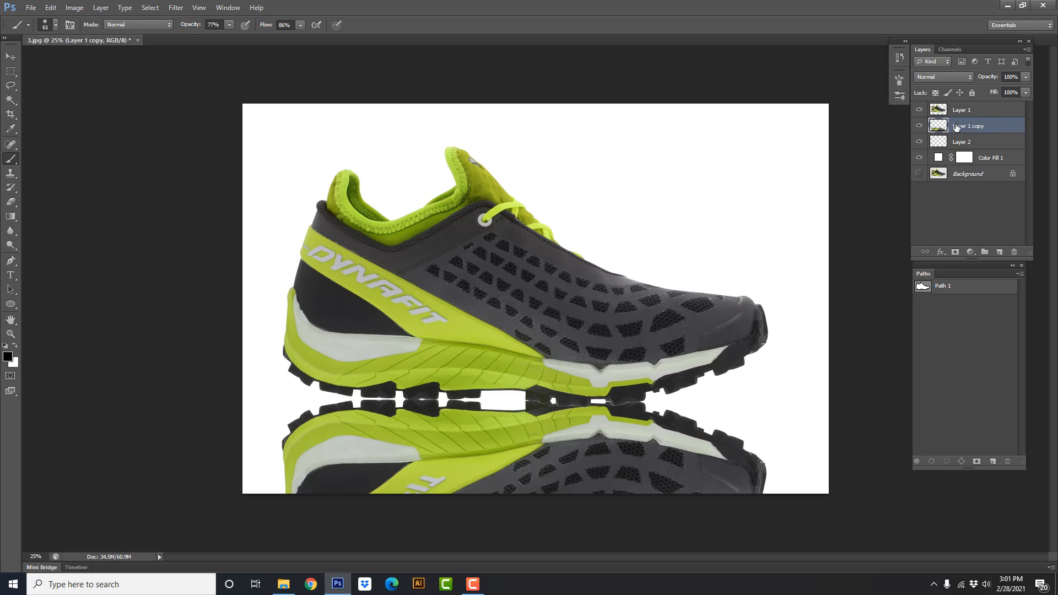
pyautogui.moveTo(996, 77); pyautogui.dragTo(983, 79)
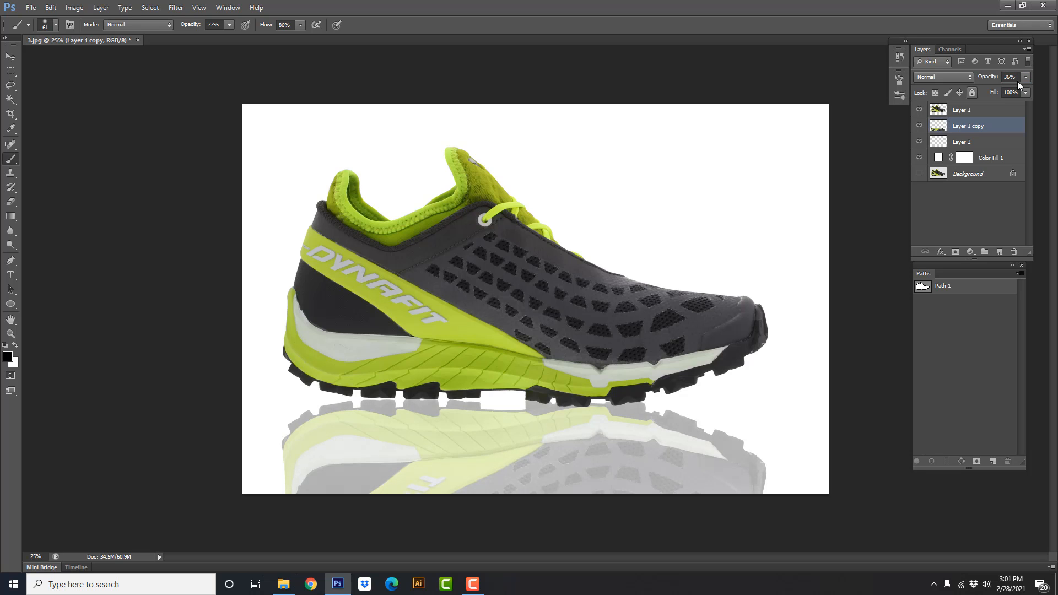
# Set the flipped shoe layer's opacity to 40% and fade the reflection's lower part with a large soft Eraser at 57% opacity
pyautogui.write('40')
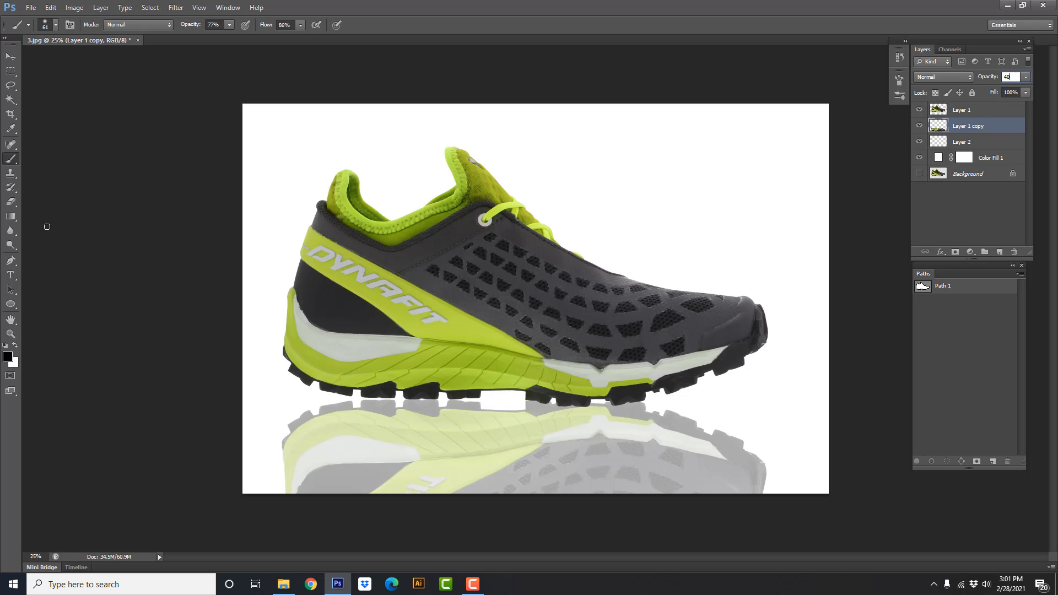
pyautogui.moveTo(12, 205); pyautogui.dragTo(55, 205)
pyautogui.moveTo(658, 474); pyautogui.dragTo(702, 479)
pyautogui.moveTo(829, 459)
pyautogui.mouseDown()
pyautogui.moveTo(593, 594)
pyautogui.moveTo(581, 573)
pyautogui.moveTo(821, 444)
pyautogui.moveTo(626, 592)
pyautogui.mouseUp()
pyautogui.moveTo(685, 509)
pyautogui.mouseDown()
pyautogui.moveTo(279, 517)
pyautogui.moveTo(60, 508)
pyautogui.mouseUp()
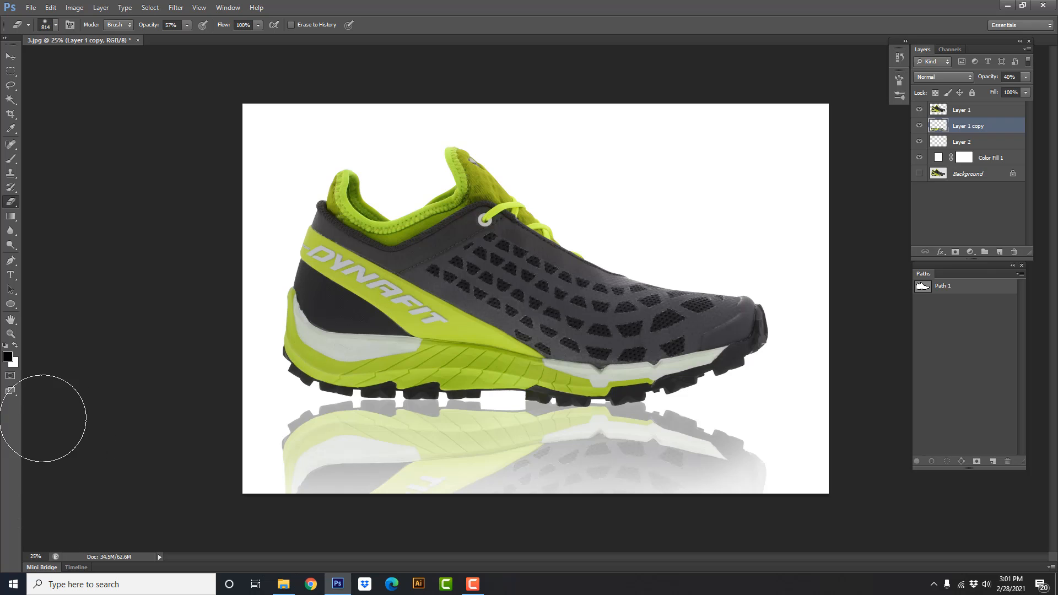
pyautogui.moveTo(272, 450); pyautogui.dragTo(1032, 484)
# Check the shoe with and without its reflection and delete the empty Layer 2
pyautogui.scroll(-1, 800, 543)
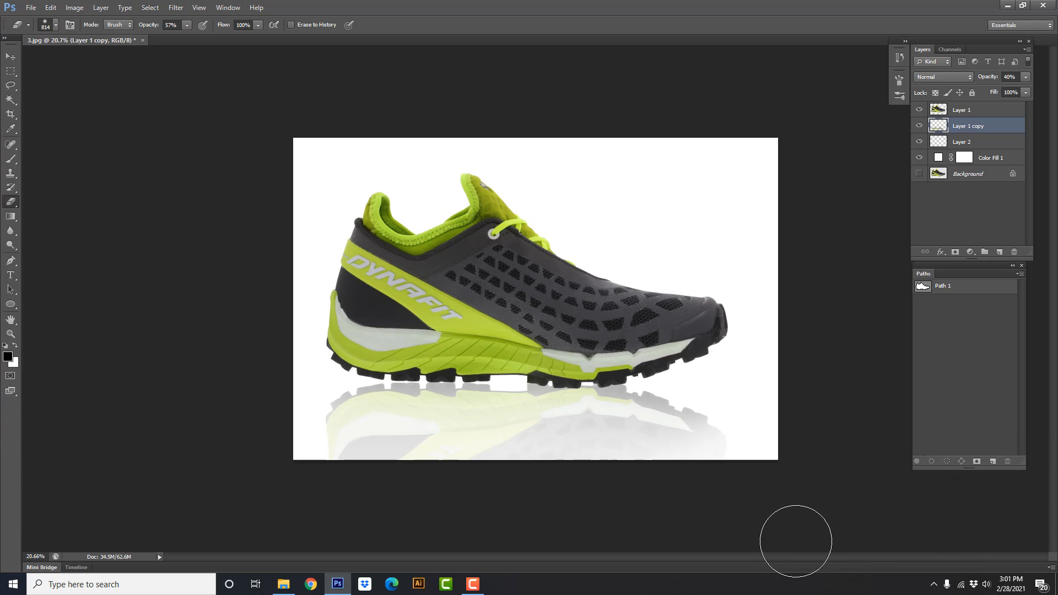
pyautogui.click(919, 126)
pyautogui.click(919, 127)
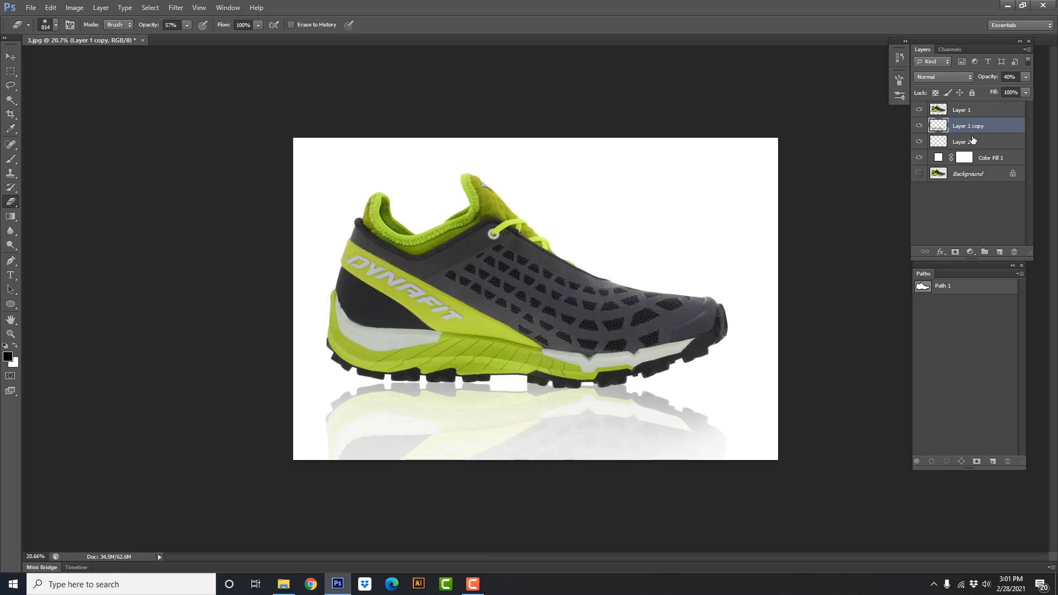
pyautogui.moveTo(973, 141); pyautogui.dragTo(1014, 252)
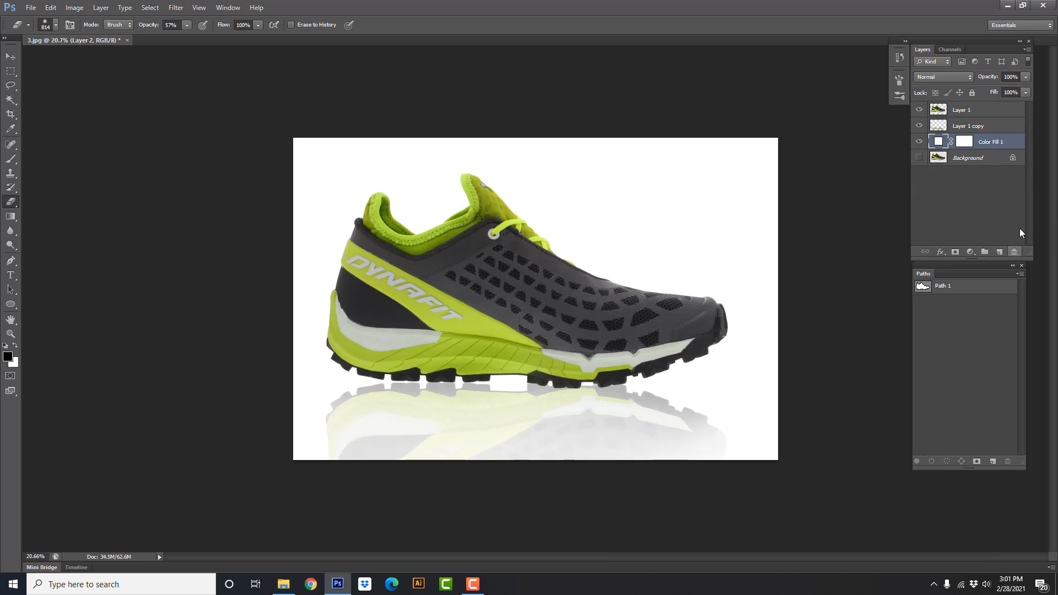
# Compare the shoe with and without its reflection by toggling the visibility of the shoe layers
pyautogui.click(919, 127)
pyautogui.click(919, 127)
pyautogui.click(919, 127)
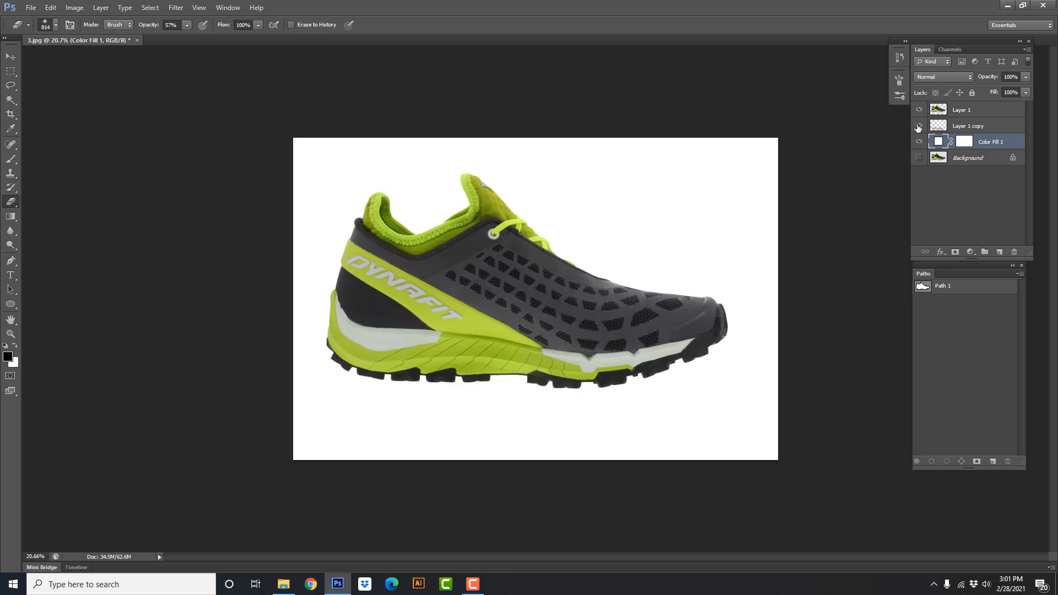
pyautogui.click(919, 126)
pyautogui.moveTo(920, 113)
pyautogui.mouseDown()
pyautogui.moveTo(920, 144)
pyautogui.moveTo(920, 109)
pyautogui.mouseUp()
# Show the Background layer and close 3.jpg without saving the changes
pyautogui.click(920, 158)
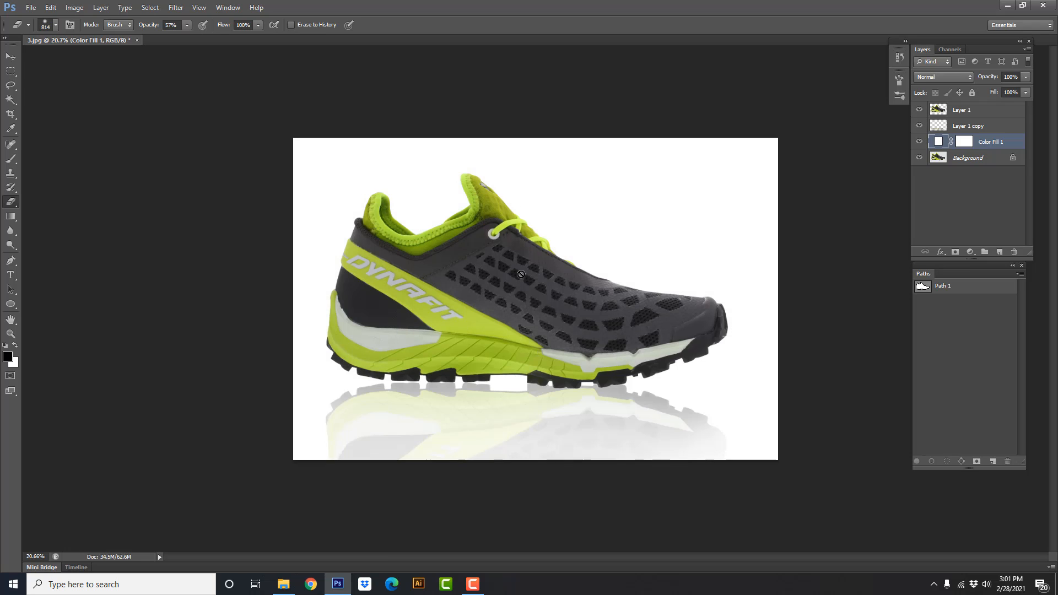
pyautogui.hotkey('ctrl', 'w')
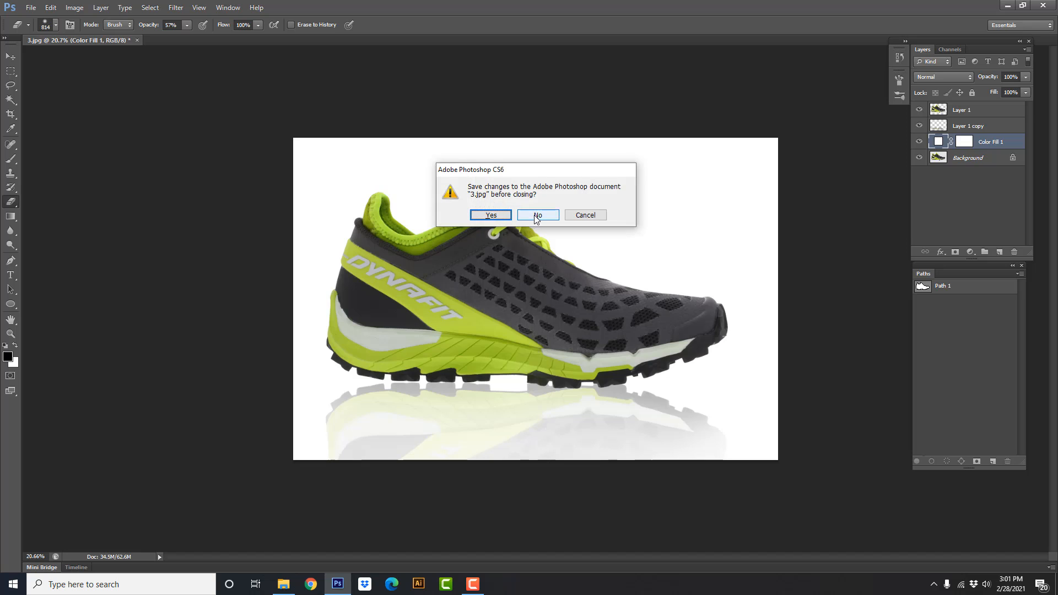
pyautogui.click(542, 214)
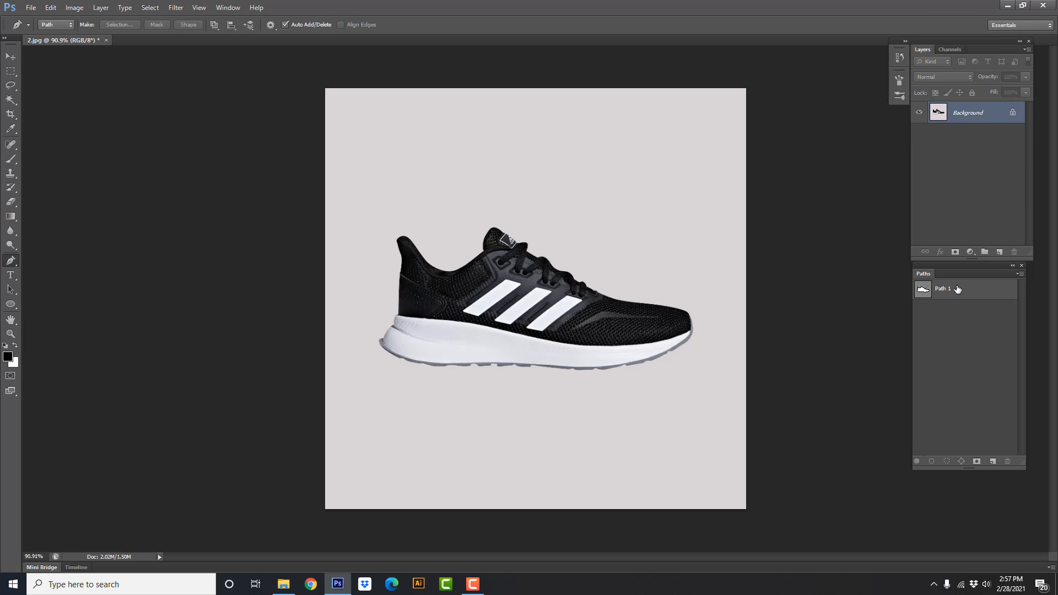
# Load Path 1 of 2.jpg as a selection and copy the black shoe to its own layer
pyautogui.click(958, 290)
pyautogui.hotkey('ctrl', 'Return')
pyautogui.hotkey('ctrl', 'j')
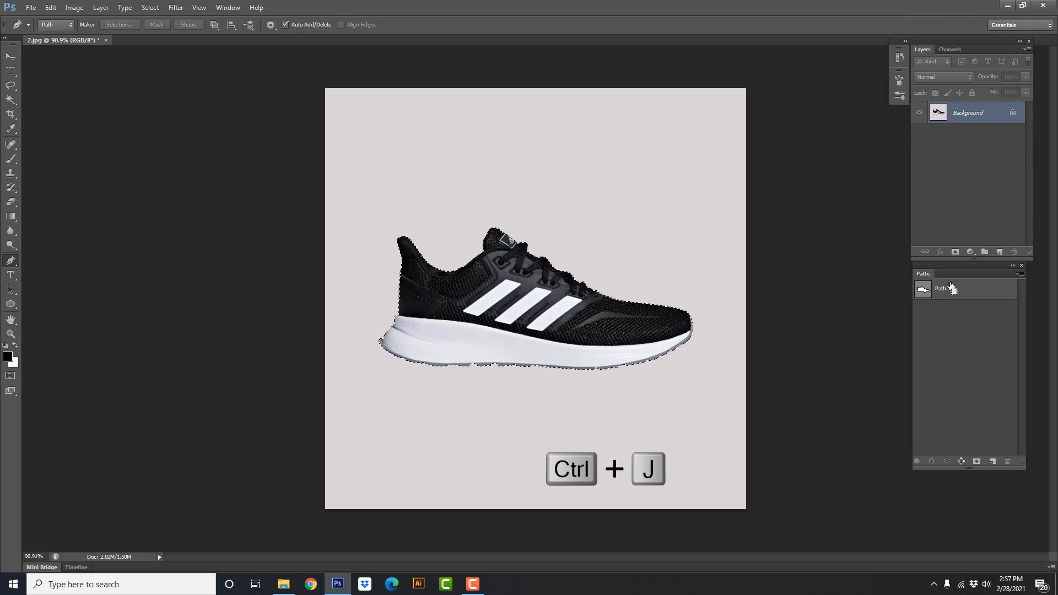
# Add a white Solid Color fill layer directly above the Background layer
pyautogui.click(969, 135)
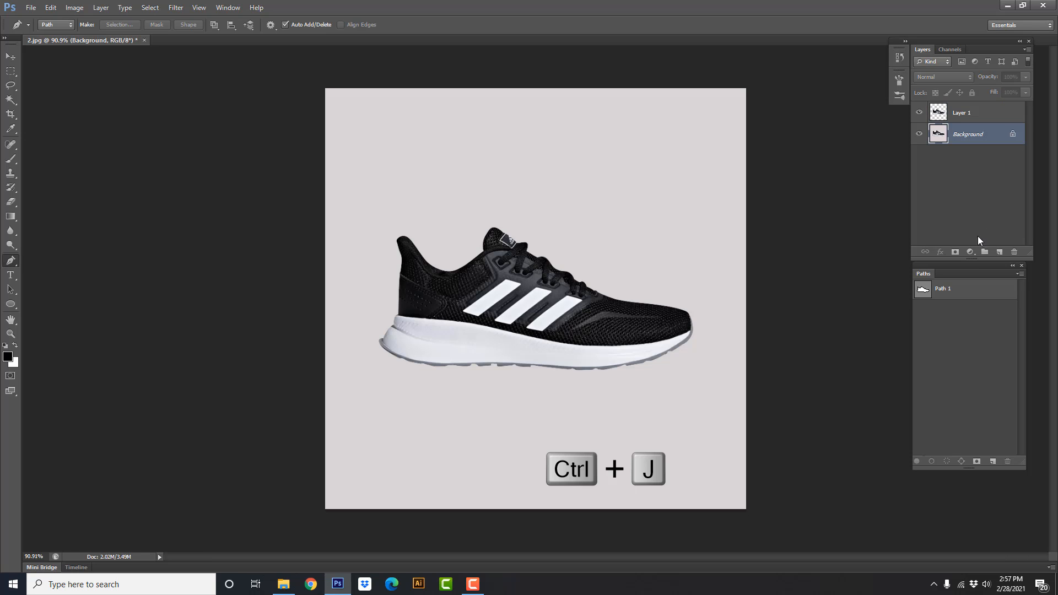
pyautogui.click(970, 252)
pyautogui.click(968, 268)
pyautogui.moveTo(670, 354); pyautogui.dragTo(552, 246)
pyautogui.press('Return')
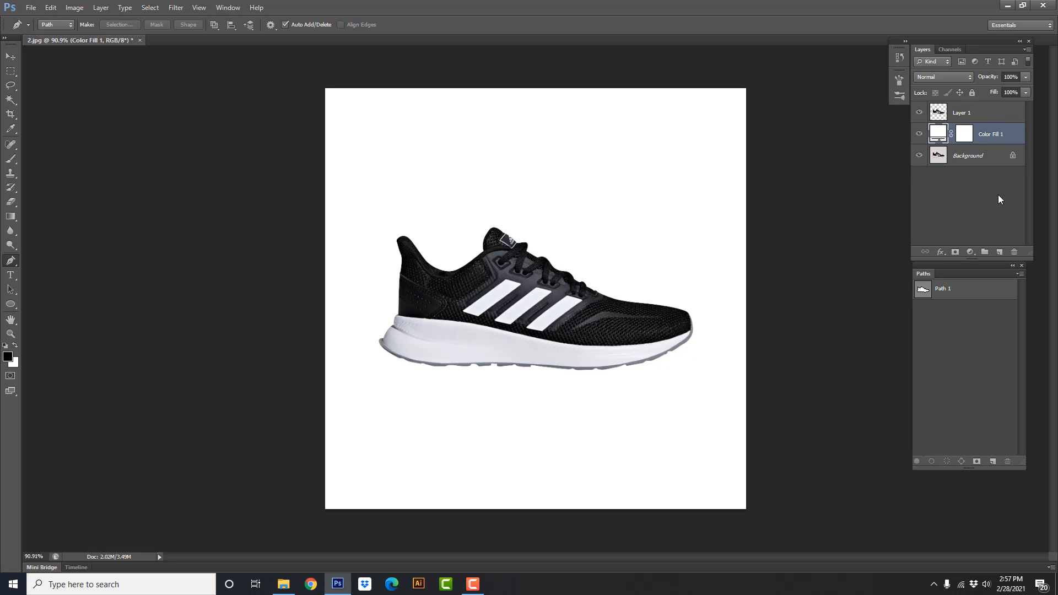
# Add an empty layer above the white fill and load Path 1 as a selection
pyautogui.click(998, 251)
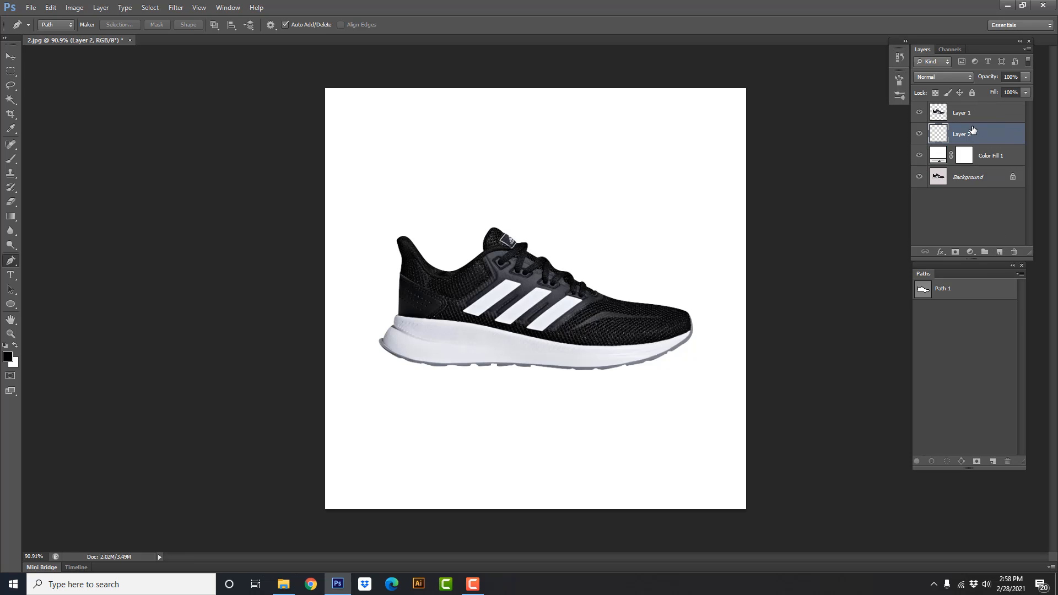
pyautogui.click(949, 291)
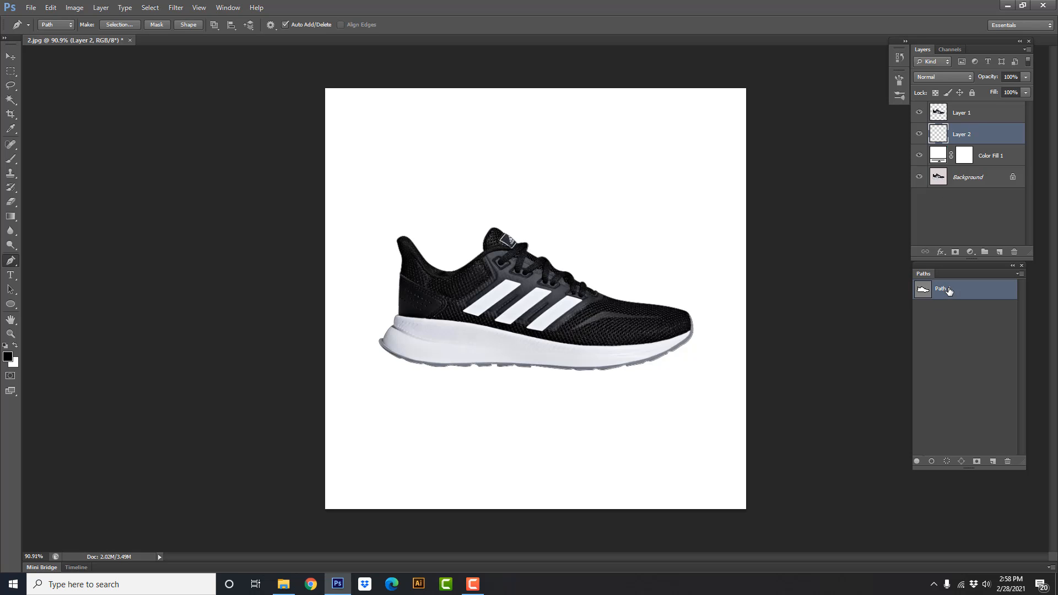
pyautogui.hotkey('ctrl', 'Return')
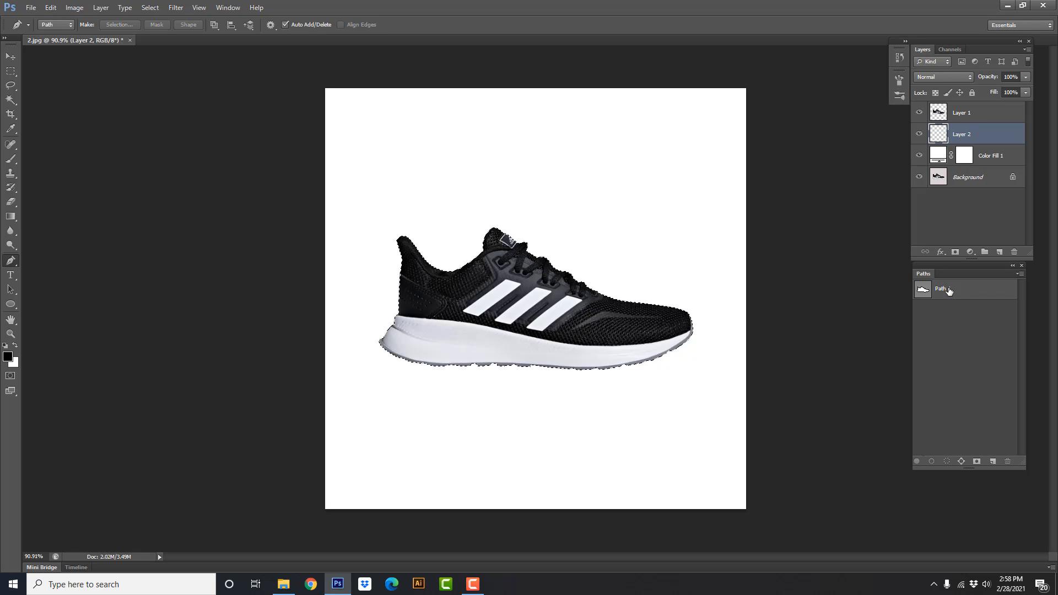
# Feather the shoe selection by 10 pixels and fill it with black on Layer 2, clearing the selection when done
pyautogui.click(150, 7)
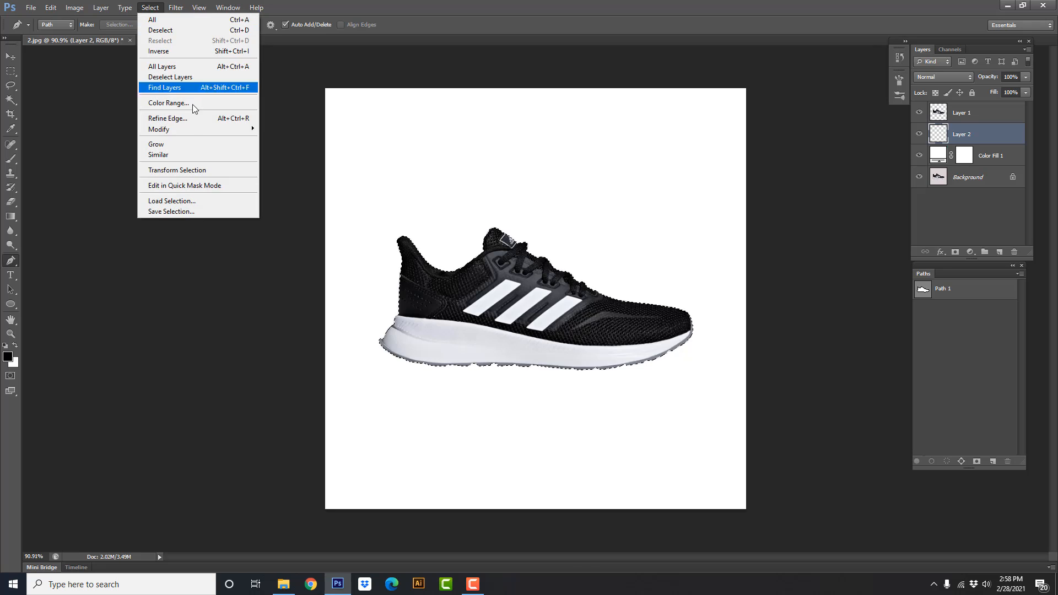
pyautogui.moveTo(194, 134)
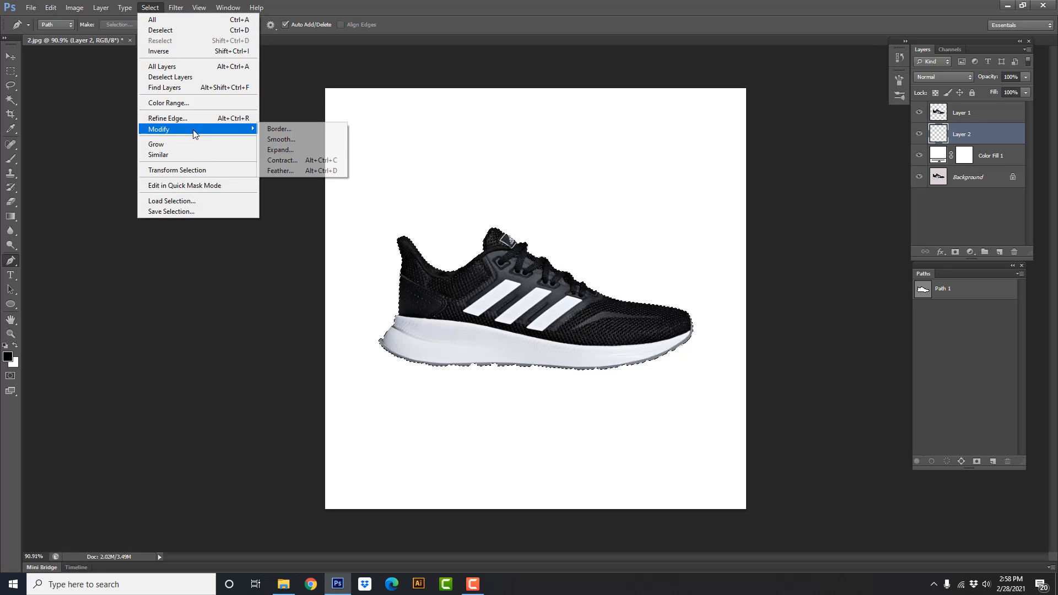
pyautogui.click(304, 171)
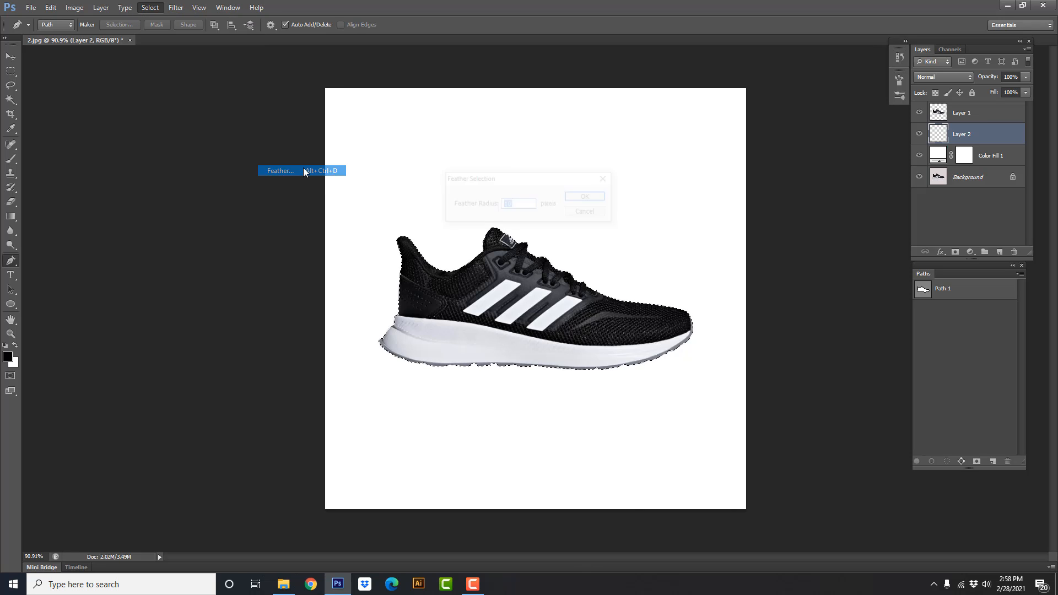
pyautogui.click(598, 196)
pyautogui.hotkey('alt', 'BackSpace')
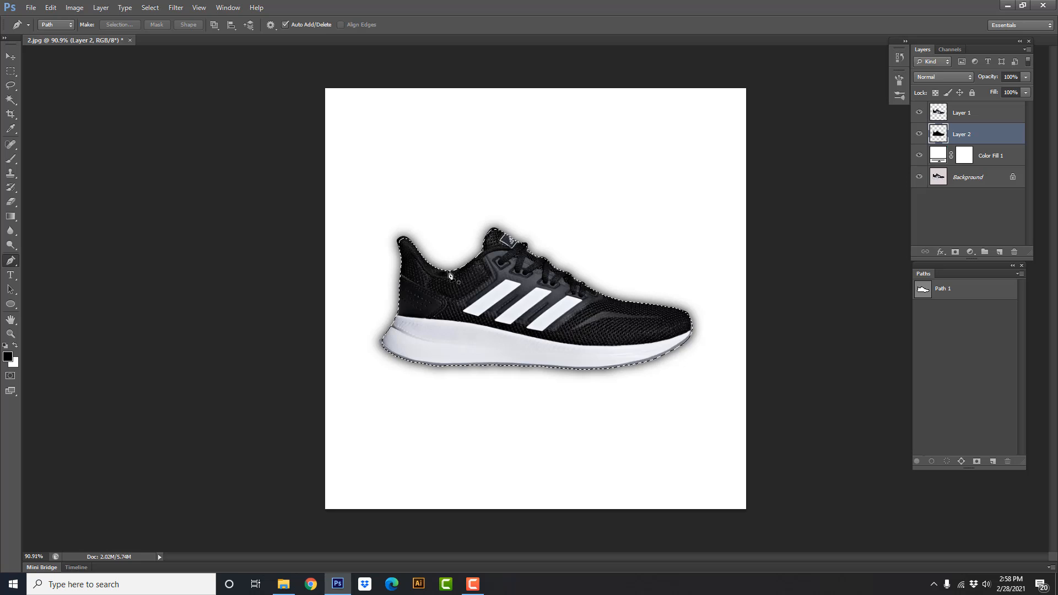
pyautogui.hotkey('ctrl', 'd')
# Enlarge the black shadow shape to about 106% and shift it slightly down and left behind the shoe
pyautogui.hotkey('ctrl', 't')
pyautogui.moveTo(521, 315); pyautogui.dragTo(521, 321)
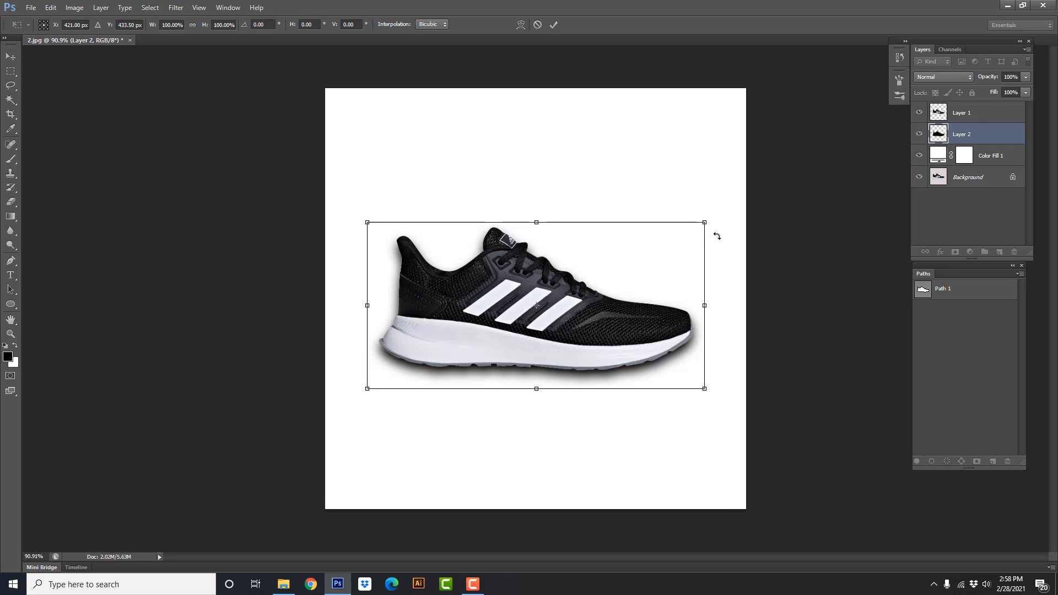
pyautogui.moveTo(705, 222); pyautogui.dragTo(715, 218)
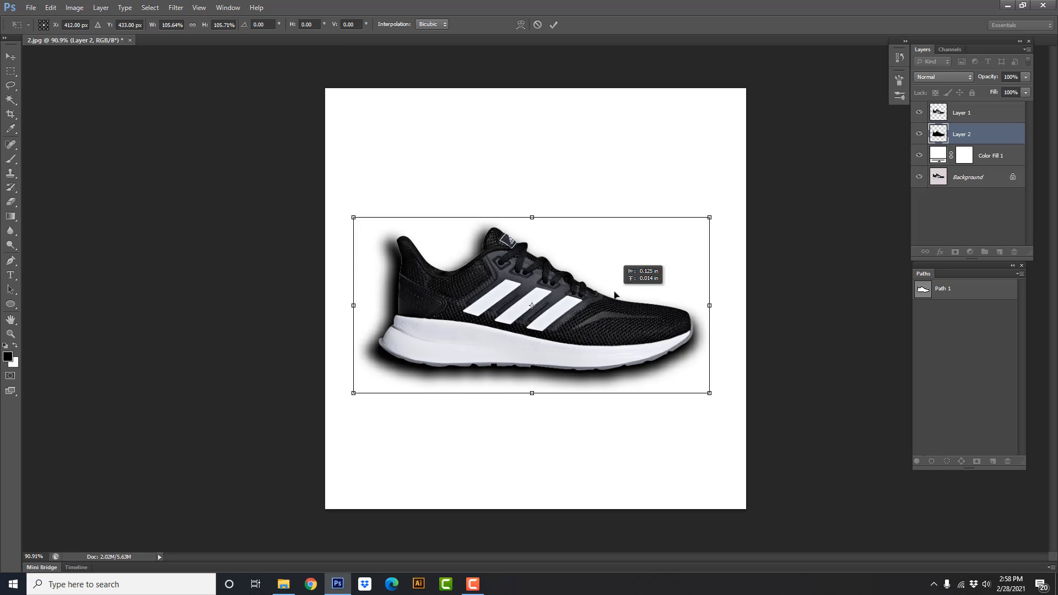
# Draw a closed Pen path around the sole and the shadow beneath it, and convert it to a selection
pyautogui.press('p')
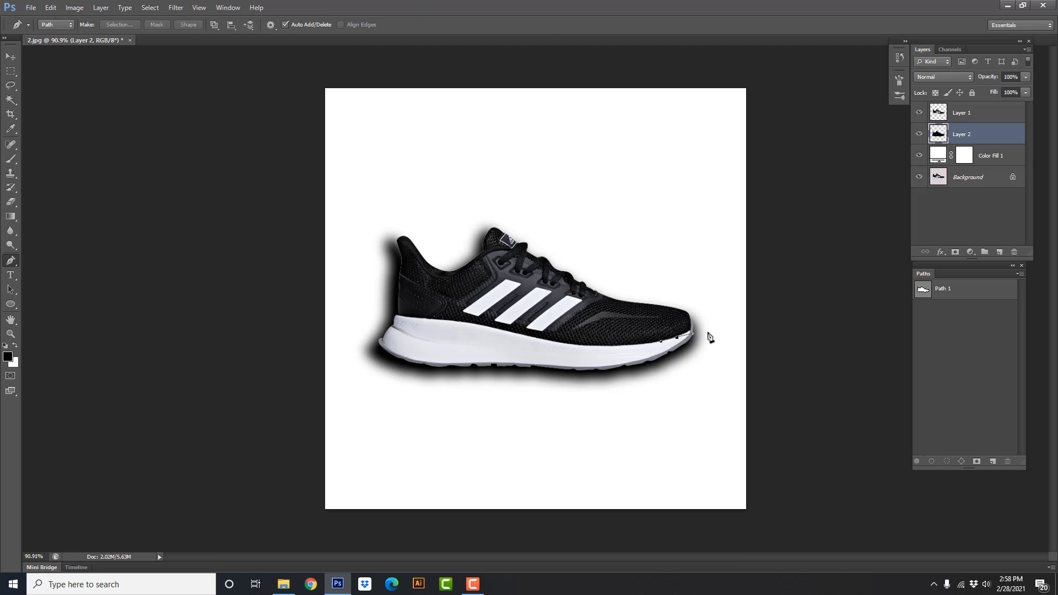
pyautogui.moveTo(710, 342); pyautogui.dragTo(706, 358)
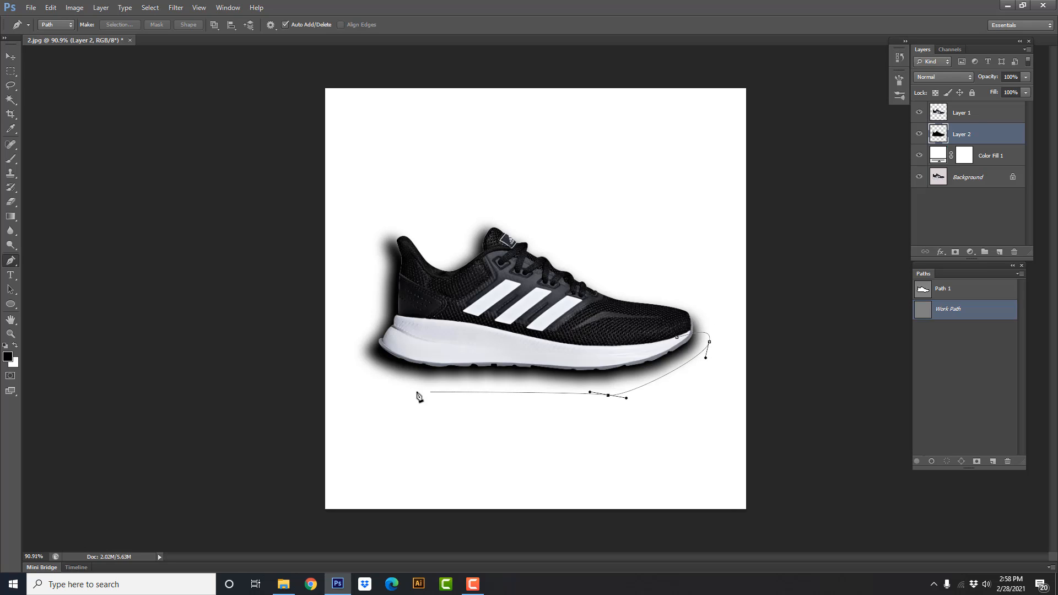
pyautogui.click(491, 387)
pyautogui.moveTo(393, 384); pyautogui.dragTo(349, 380)
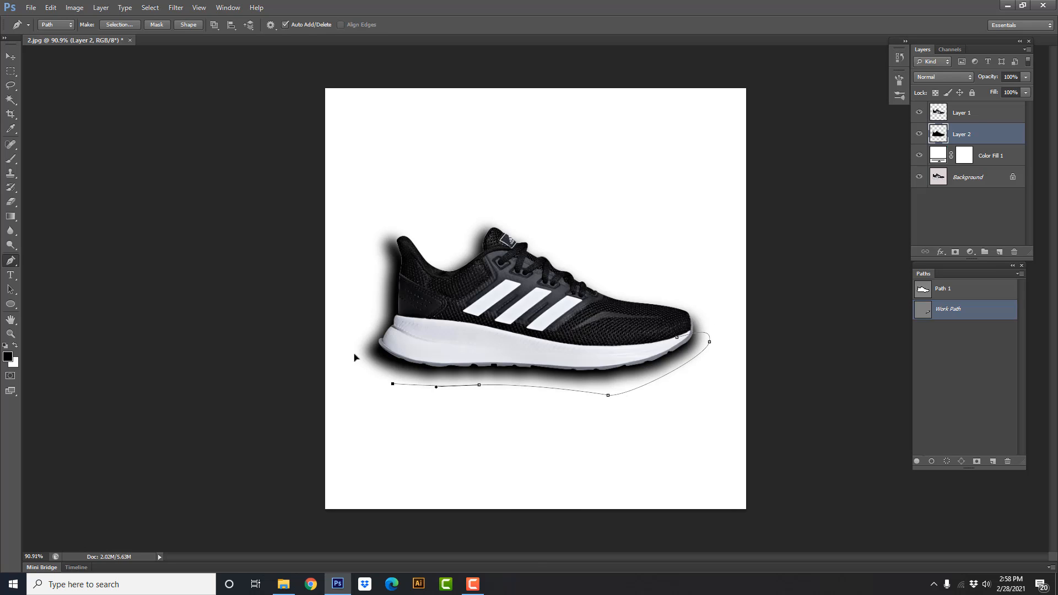
pyautogui.click(677, 339)
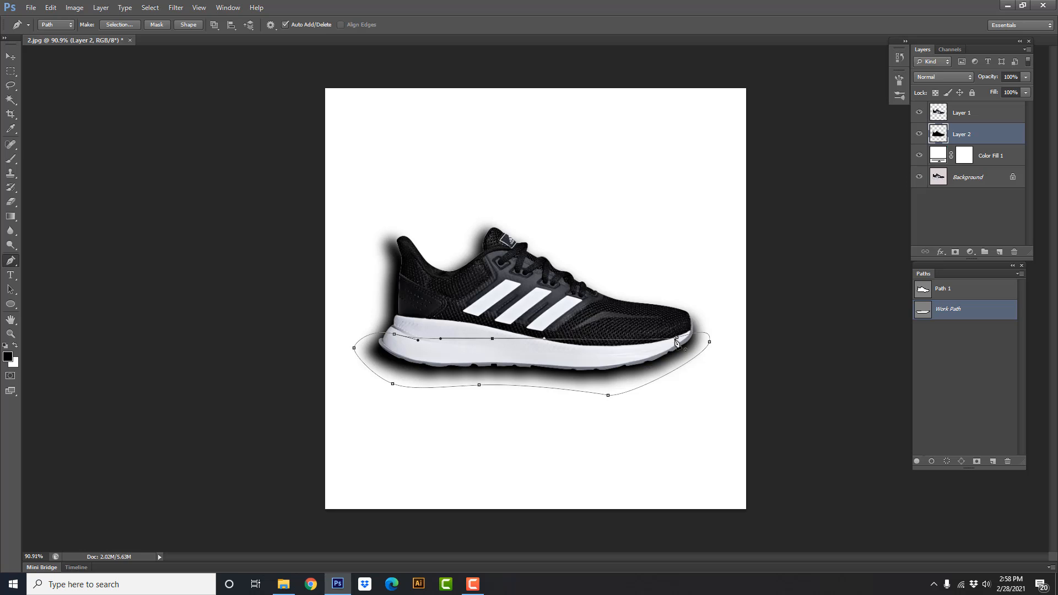
pyautogui.hotkey('ctrl', 'Return')
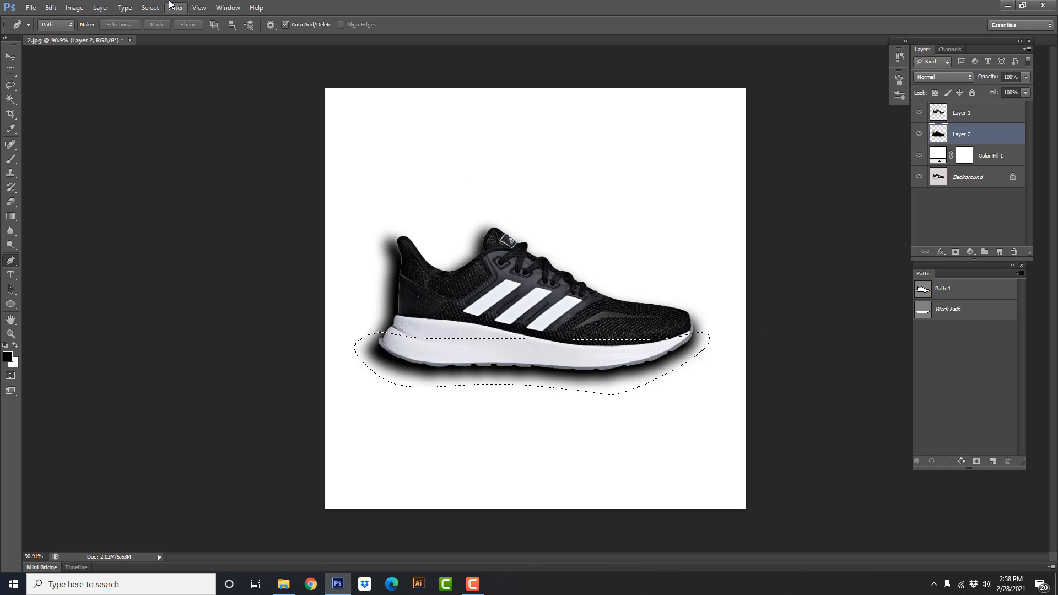
# Feather the sole selection by 10 pixels and add it as a layer mask on the shadow layer
pyautogui.click(142, 9)
pyautogui.moveTo(179, 136)
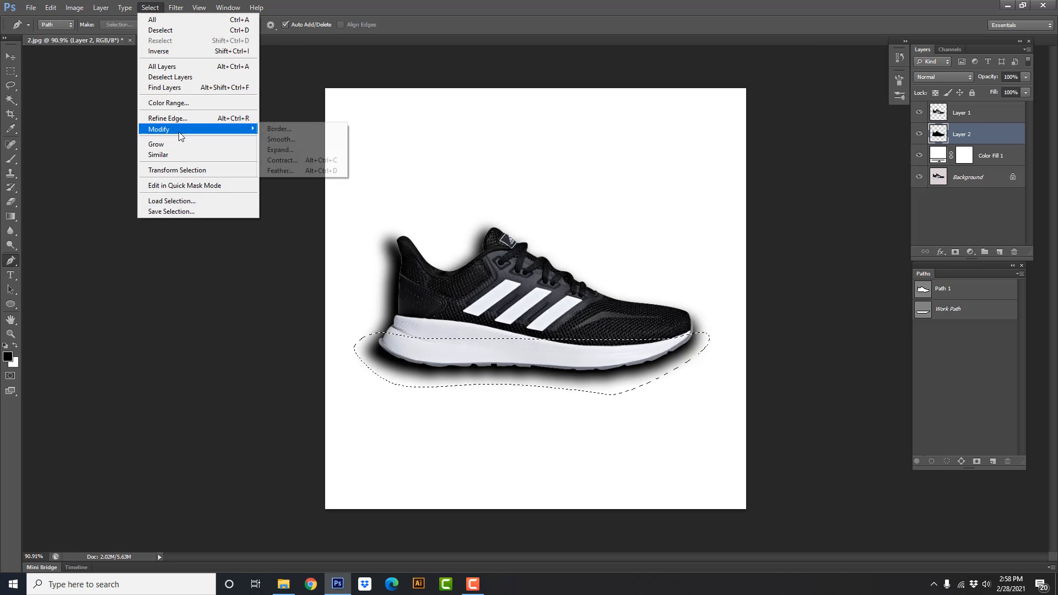
pyautogui.click(297, 172)
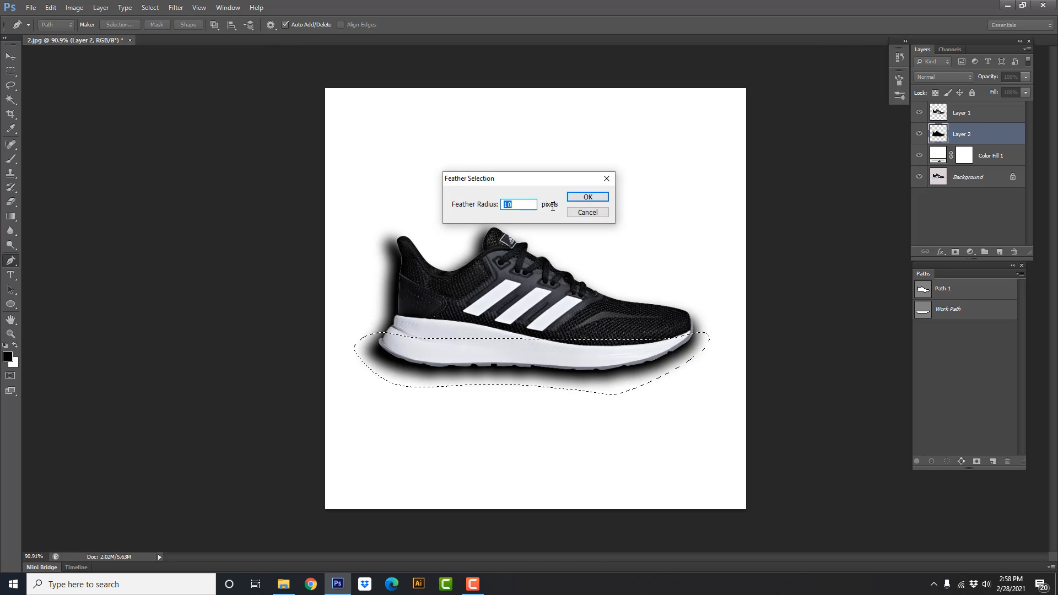
pyautogui.click(588, 196)
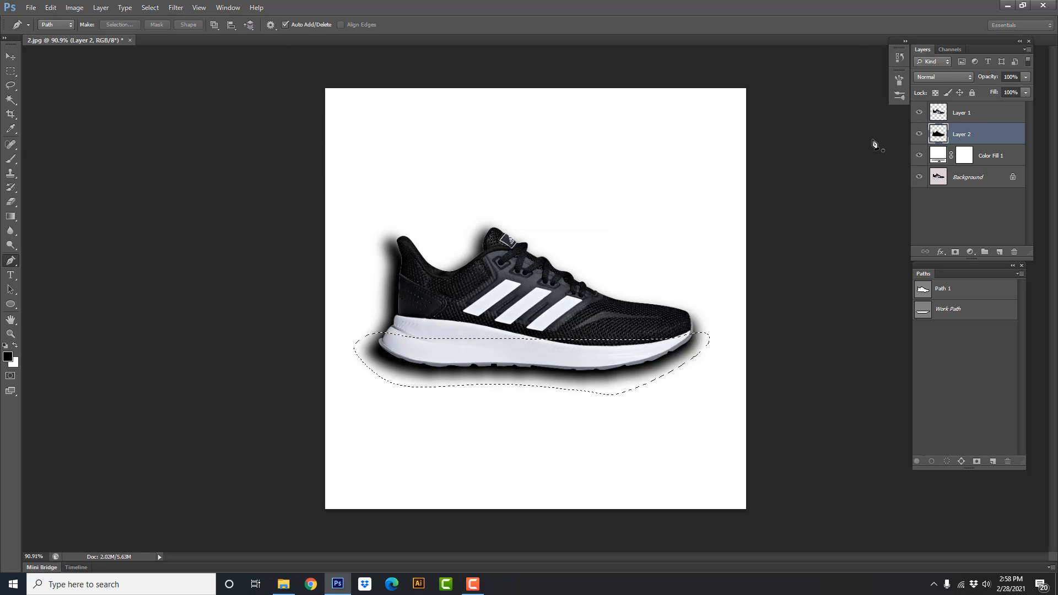
pyautogui.click(954, 252)
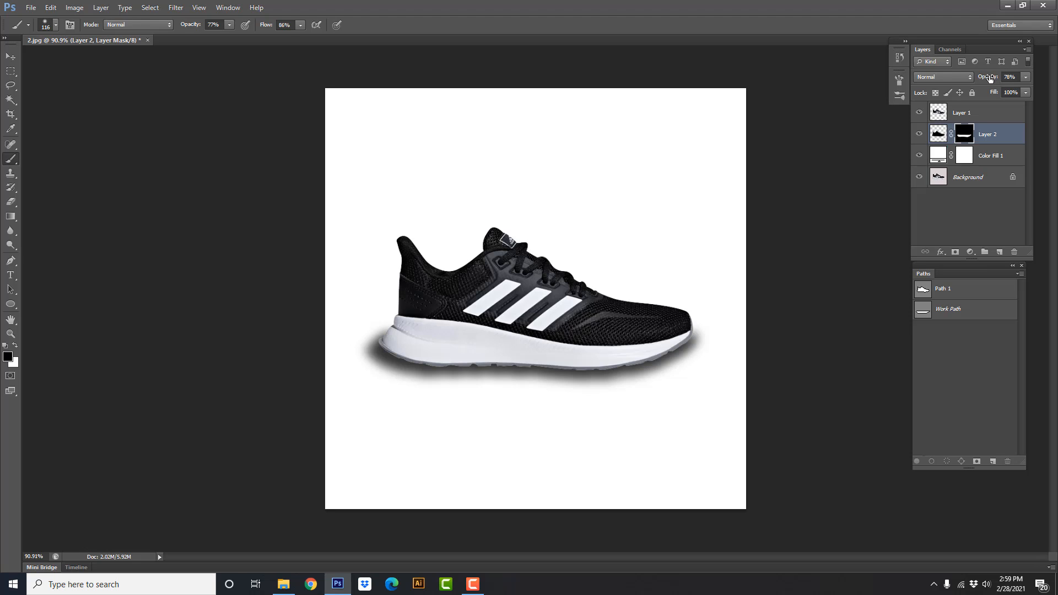
# Set the shadow layer's opacity to 72% and trim the shadow's lower edge by painting black on its mask with a 127-pixel brush
pyautogui.moveTo(991, 79); pyautogui.dragTo(987, 78)
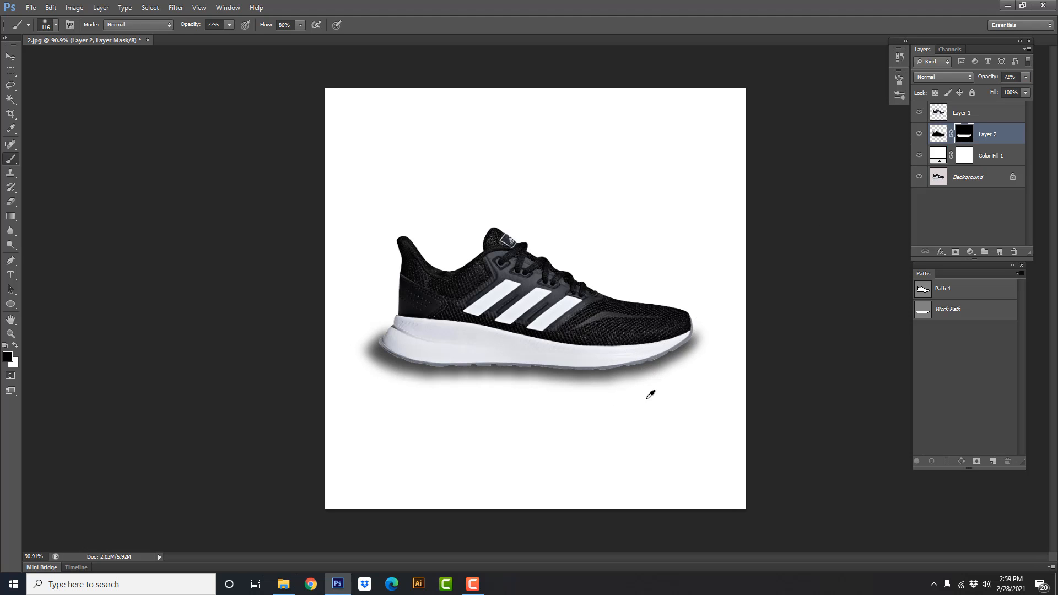
pyautogui.moveTo(647, 400); pyautogui.dragTo(658, 402)
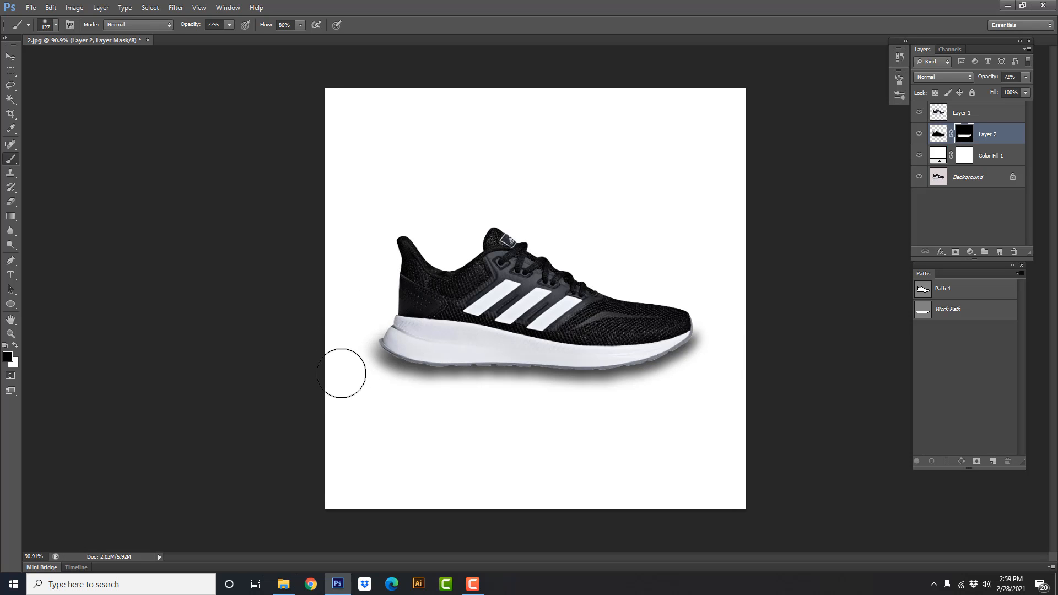
pyautogui.moveTo(388, 406)
pyautogui.mouseDown()
pyautogui.moveTo(651, 406)
pyautogui.moveTo(588, 410)
pyautogui.moveTo(696, 399)
pyautogui.moveTo(627, 414)
pyautogui.mouseUp()
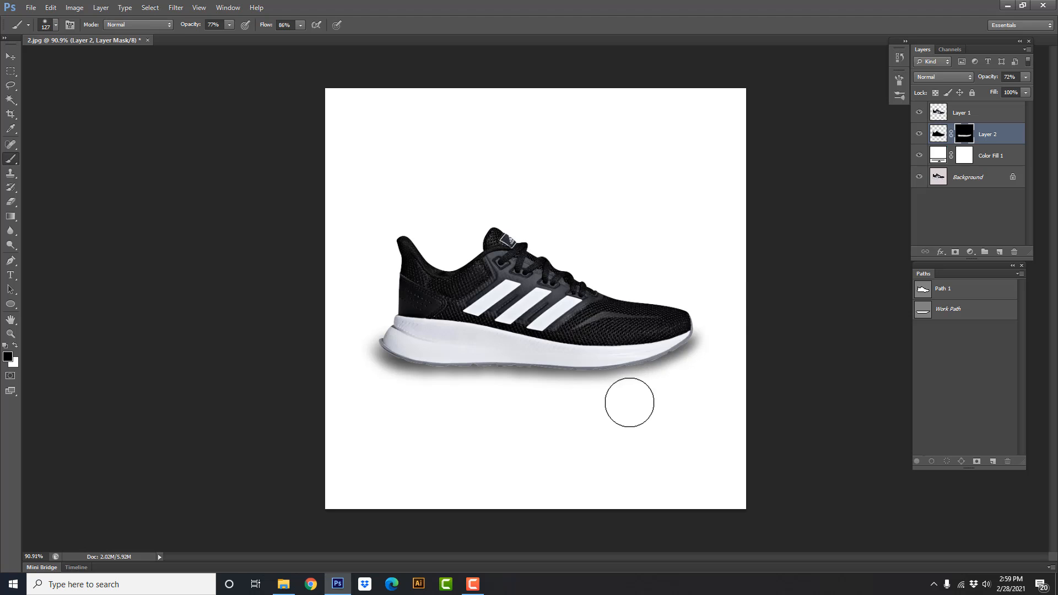
pyautogui.moveTo(629, 402); pyautogui.dragTo(476, 395)
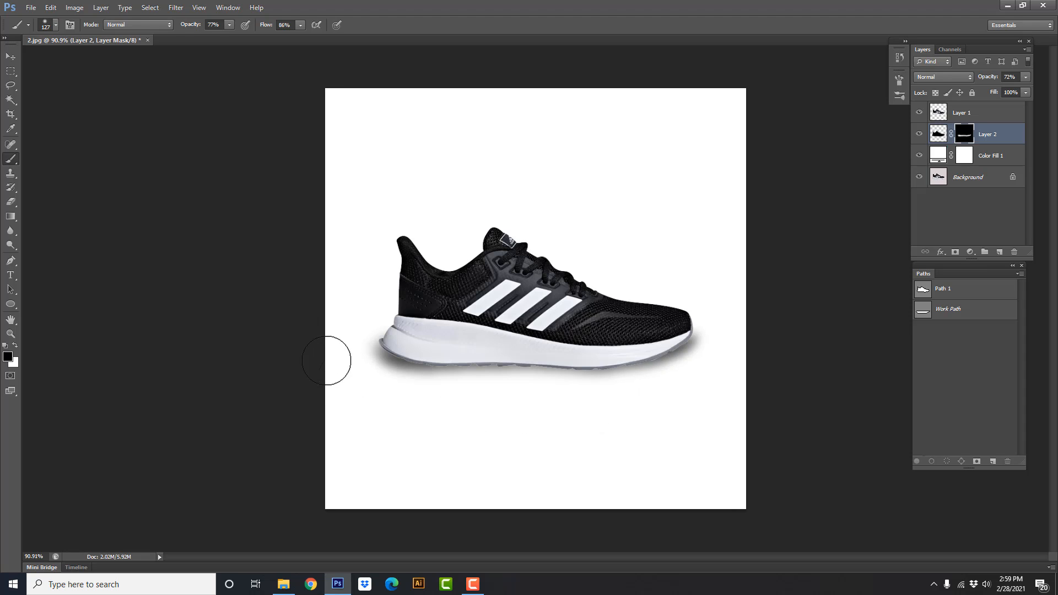
# Toggle the shadow layer's visibility to compare the black shoe with and without its shadow
pyautogui.scroll(-1, 552, 434)
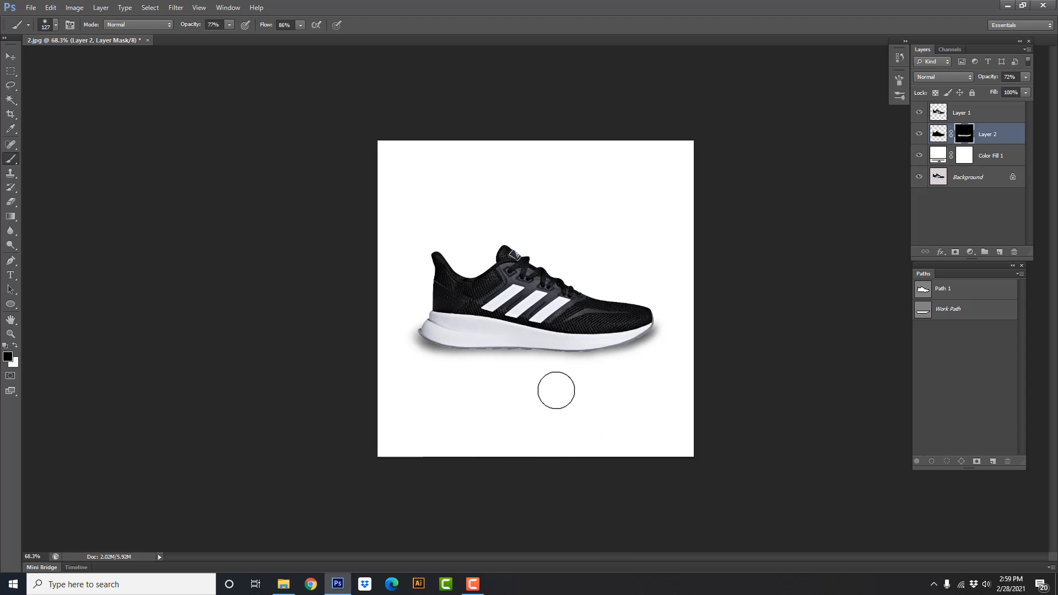
pyautogui.click(920, 135)
pyautogui.click(920, 133)
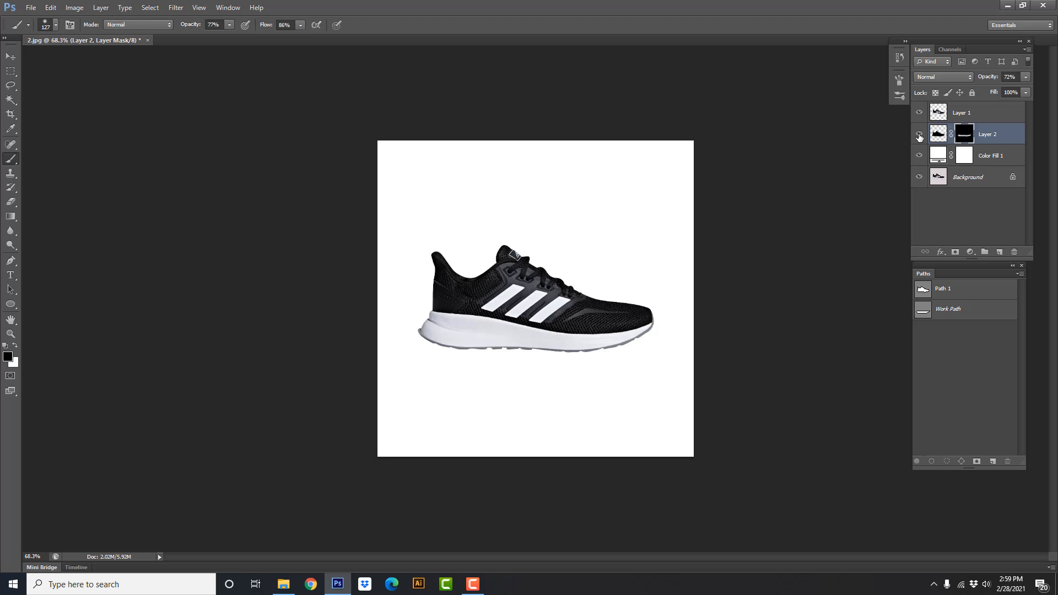
# Toggle the visibility of the shadow layer and the shoe layer to inspect the shadow on its own
pyautogui.click(920, 132)
pyautogui.click(921, 132)
pyautogui.click(920, 114)
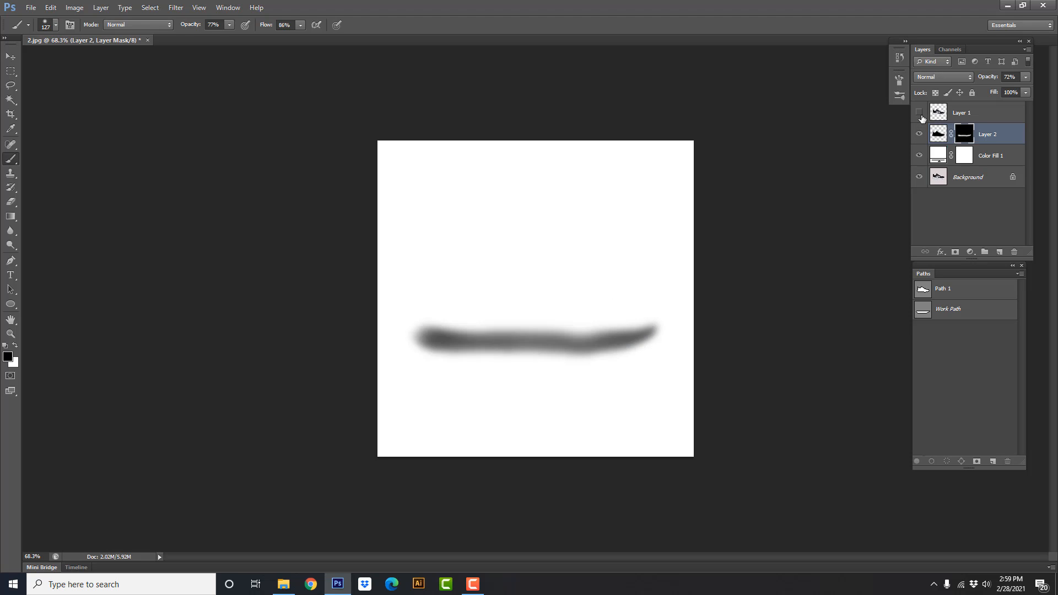
pyautogui.click(920, 114)
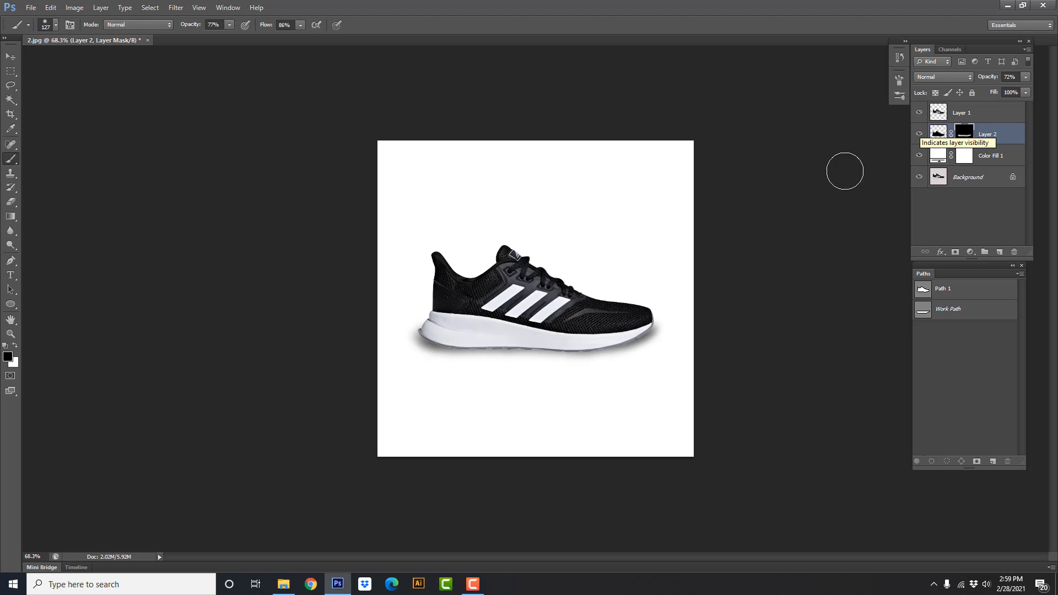
pyautogui.scroll(1, 657, 373)
pyautogui.scroll(-2, 651, 375)
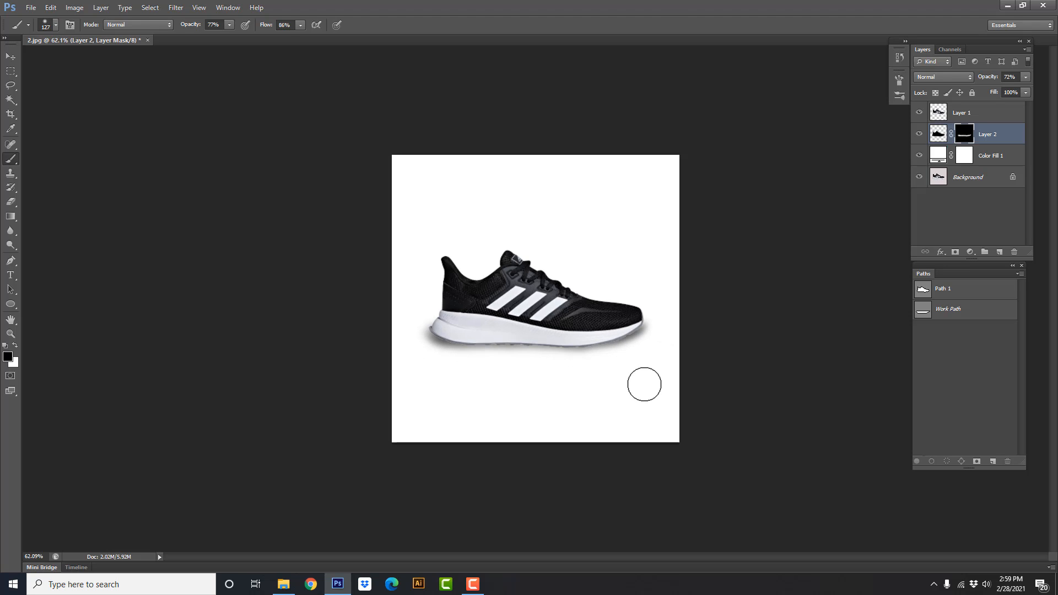
# Darken the black shoe's shadow by raising the masked shadow layer's opacity to 83%
pyautogui.moveTo(987, 81); pyautogui.dragTo(992, 80)
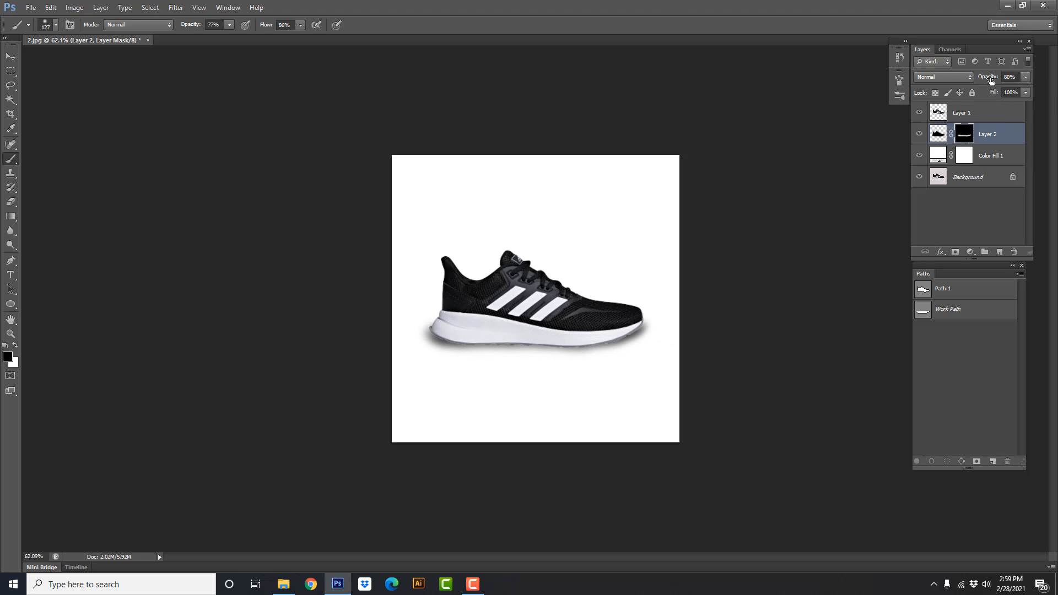
pyautogui.scroll(2, 515, 397)
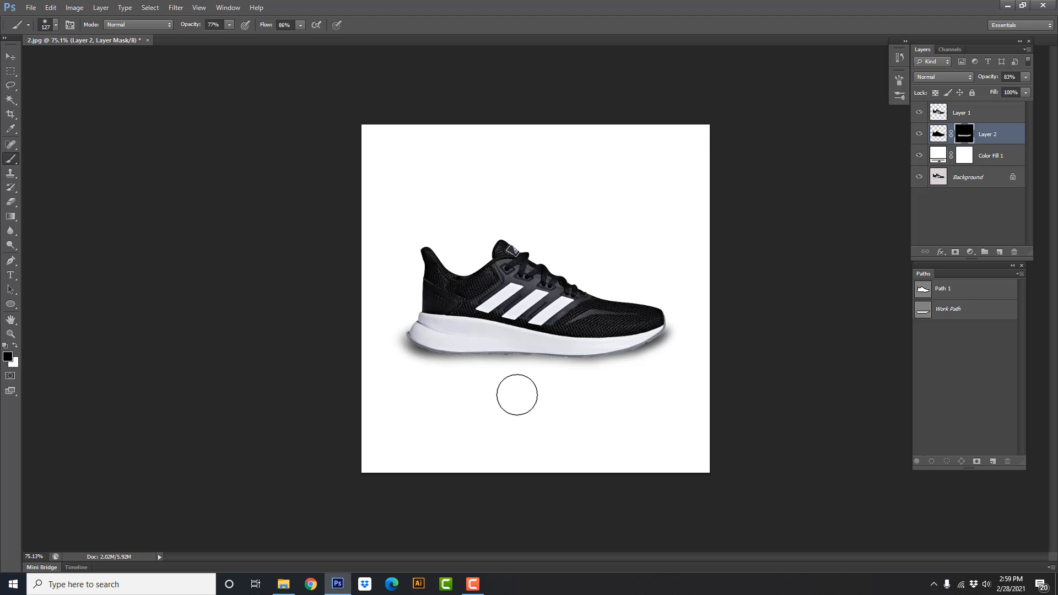
pyautogui.scroll(-1, 577, 392)
pyautogui.scroll(-1, 577, 393)
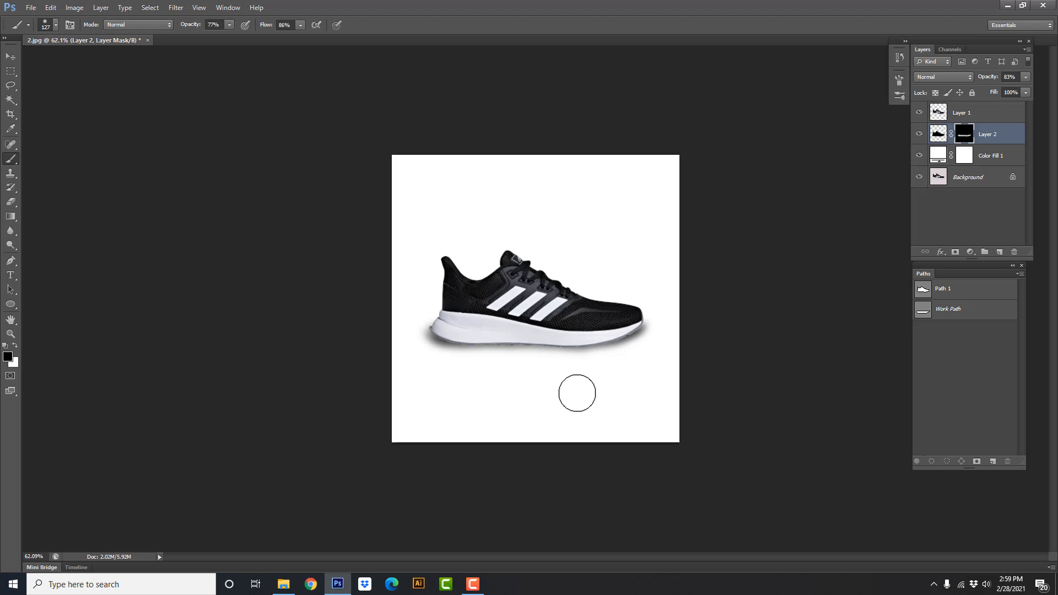
# Paint black along the sole's underside with a 61-pixel brush on a new layer below the shoe, and compare with and without it
pyautogui.click(1000, 253)
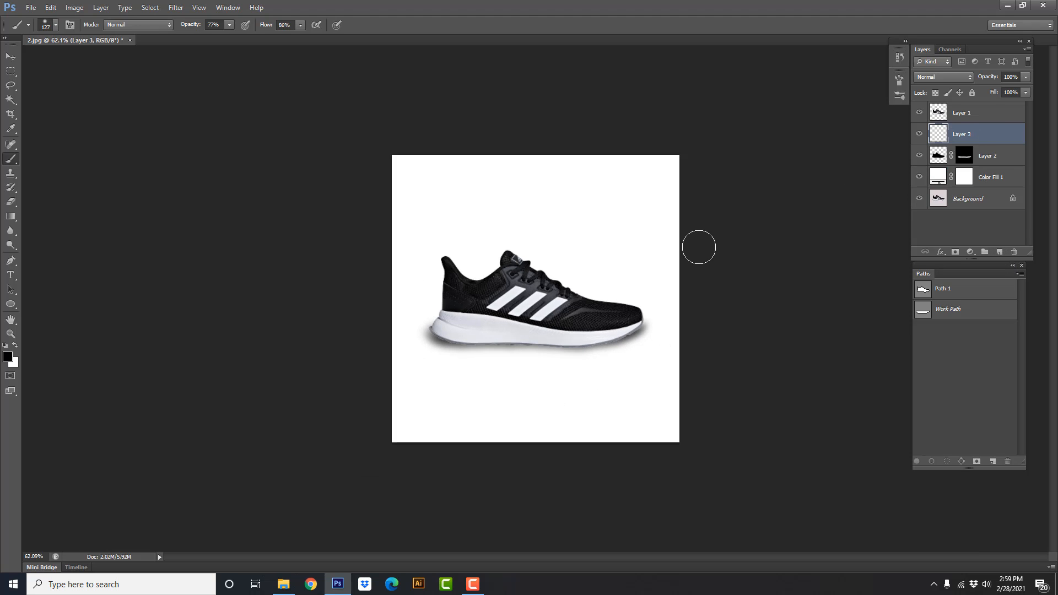
pyautogui.scroll(3, 482, 338)
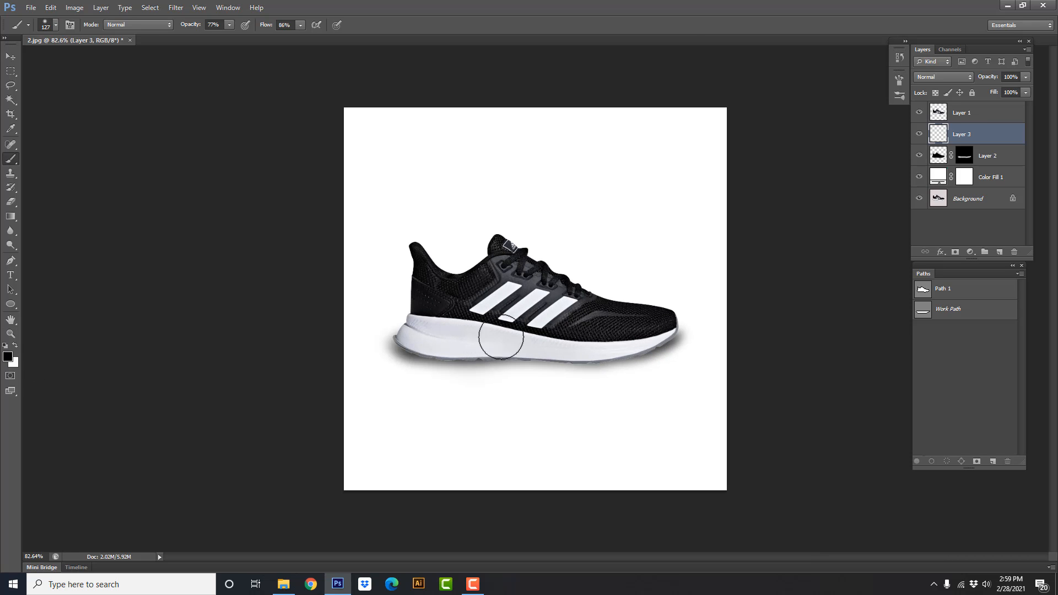
pyautogui.moveTo(501, 337); pyautogui.dragTo(484, 337)
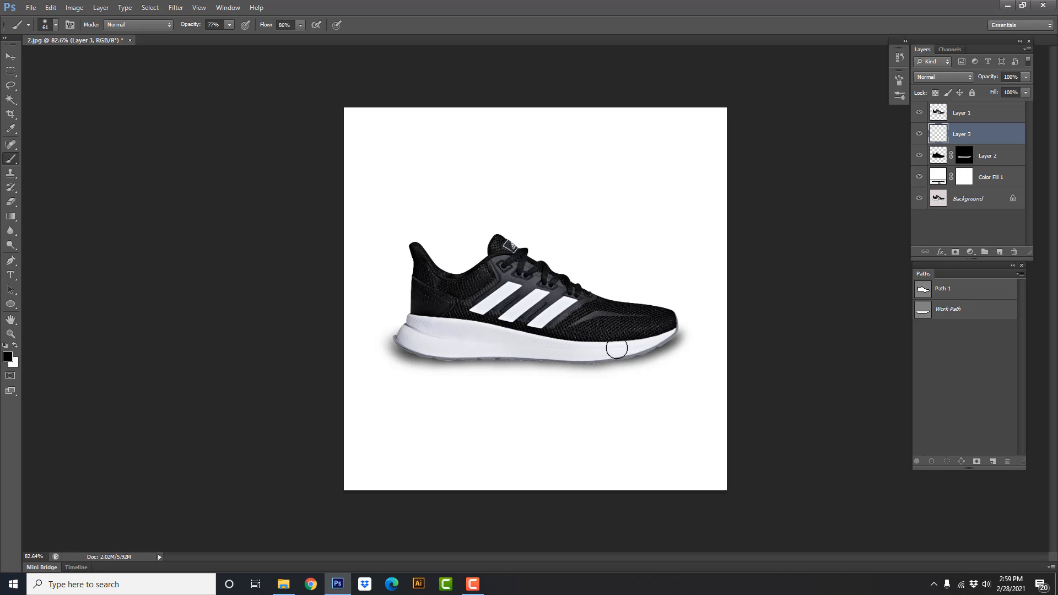
pyautogui.scroll(-1, 529, 341)
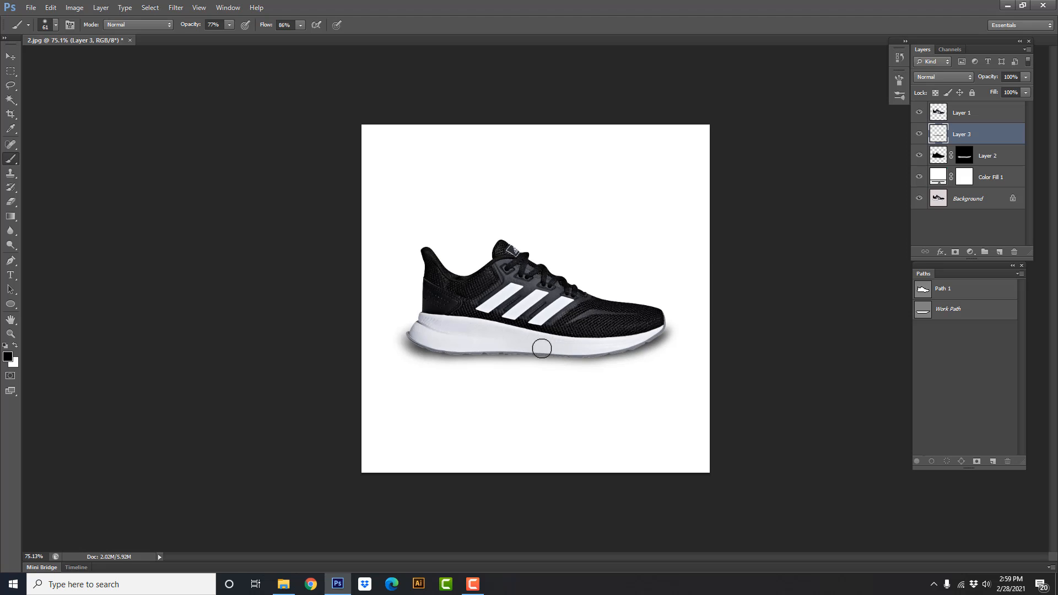
pyautogui.click(921, 134)
pyautogui.click(921, 135)
# Close the 2.jpg document without saving and open image 3, the green and grey shoe, from New folder (7) in Photoshop
pyautogui.hotkey('ctrl', 'w')
pyautogui.click(540, 214)
pyautogui.click(1006, 6)
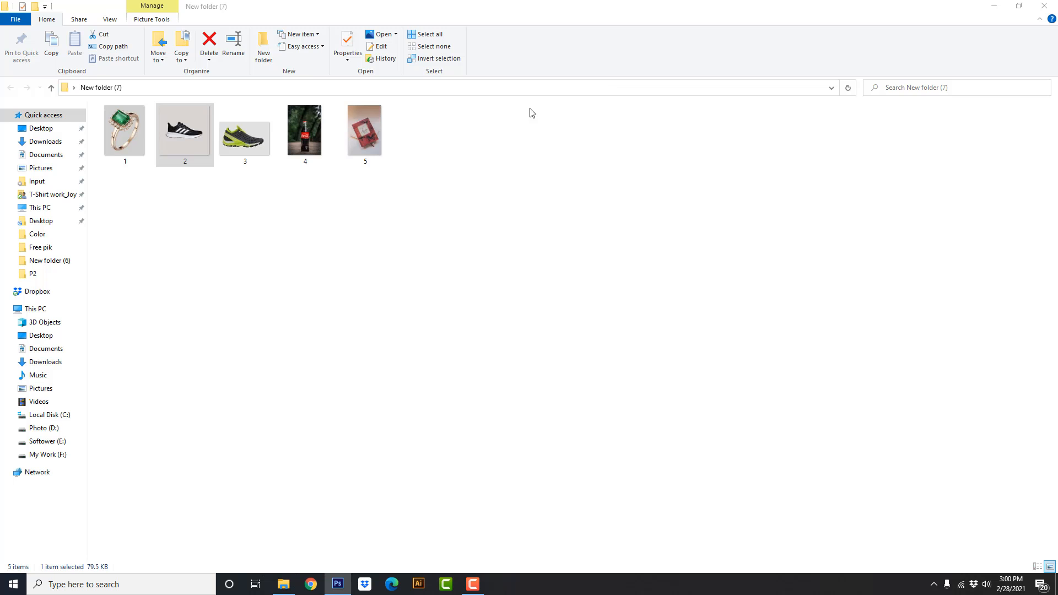
pyautogui.click(262, 157)
pyautogui.moveTo(250, 143); pyautogui.dragTo(394, 3)
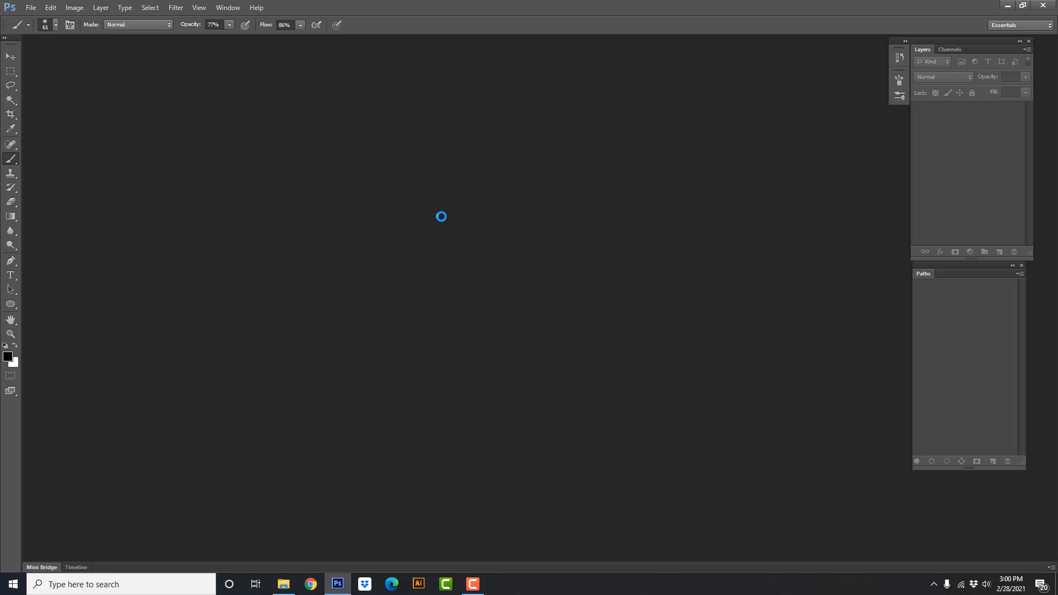